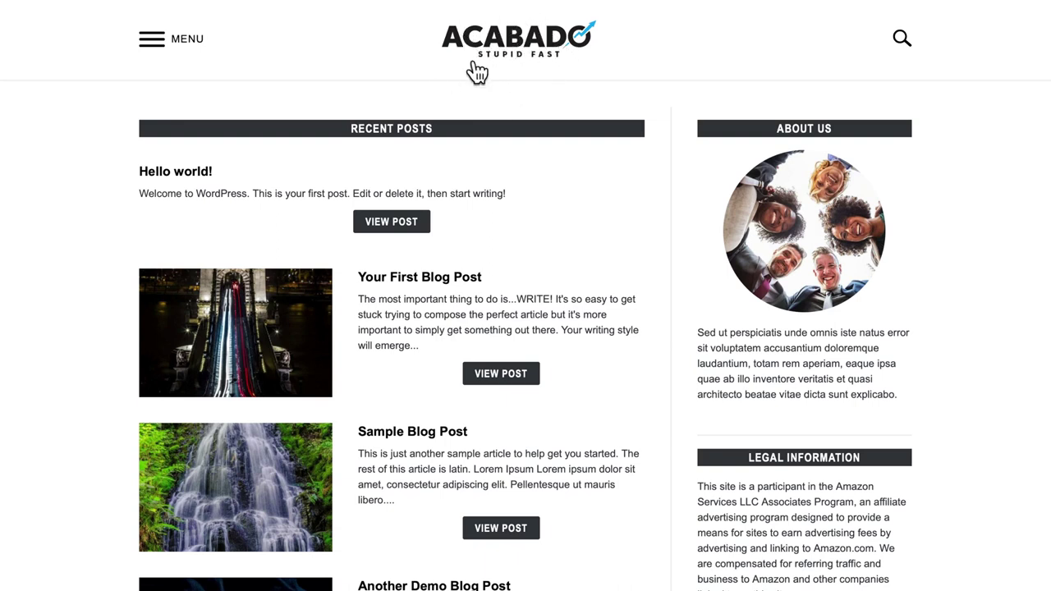
- Expand the demo site's navigation menu and look over the homepage's recent posts and sidebar sections
{"action": "left_click", "coordinate": [174, 59]}
{"action": "scroll", "coordinate": [369, 254], "scroll_direction": "down", "scroll_amount": 3}
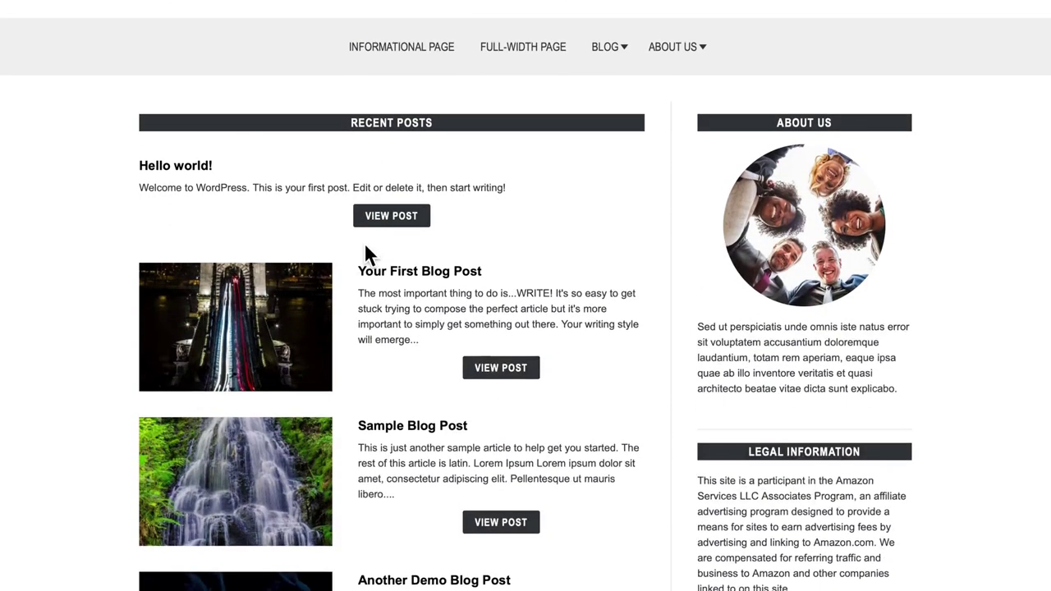
{"action": "scroll", "coordinate": [747, 170], "scroll_direction": "up", "scroll_amount": 3}
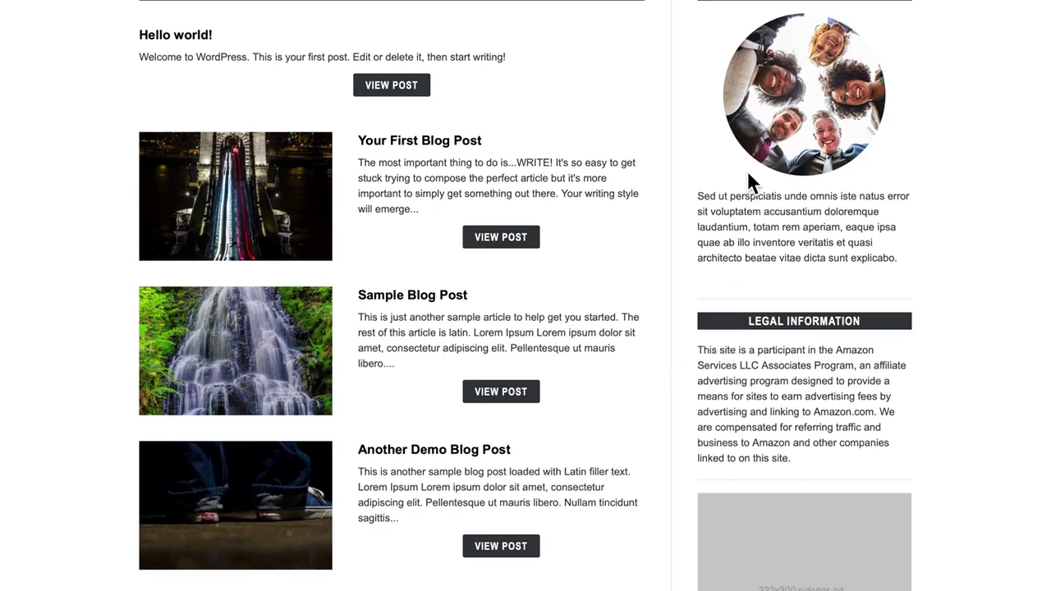
{"action": "scroll", "coordinate": [813, 511], "scroll_direction": "down", "scroll_amount": 7}
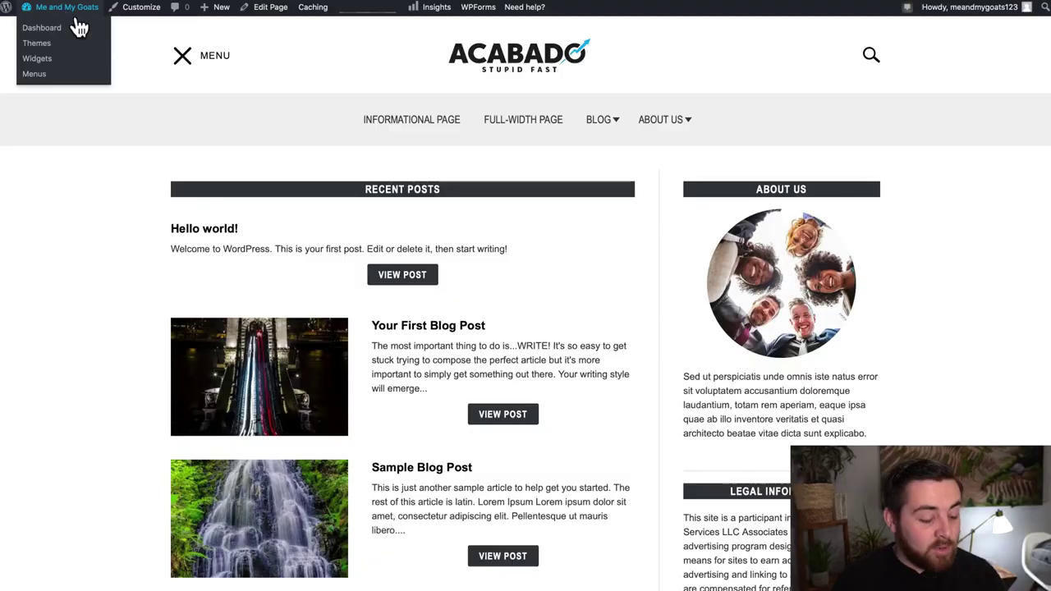
- Go to the site's admin dashboard and look through the list of all existing pages
{"action": "left_click", "coordinate": [58, 10]}
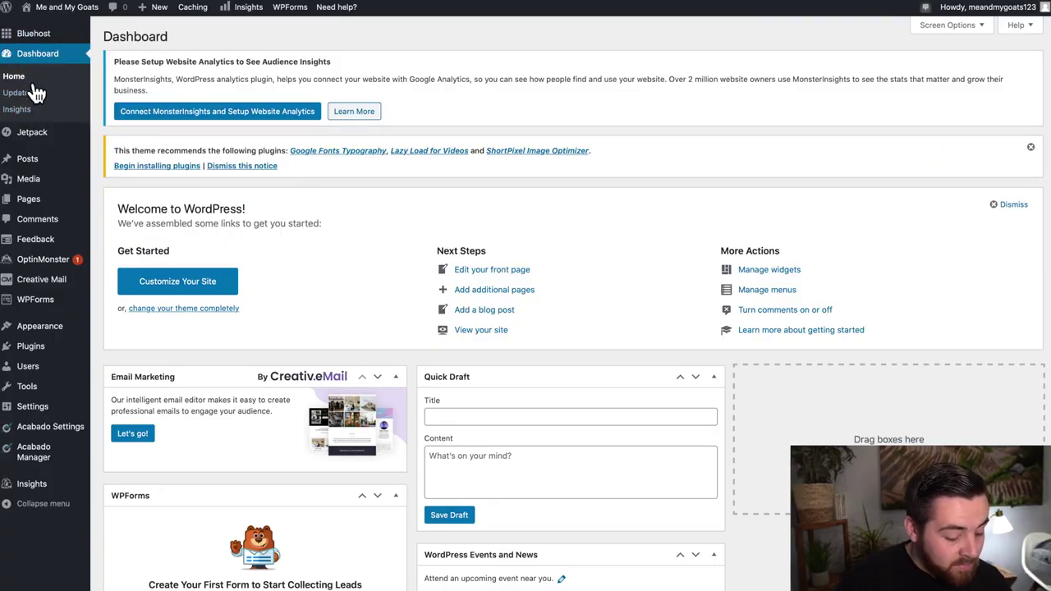
{"action": "mouse_move", "coordinate": [41, 207]}
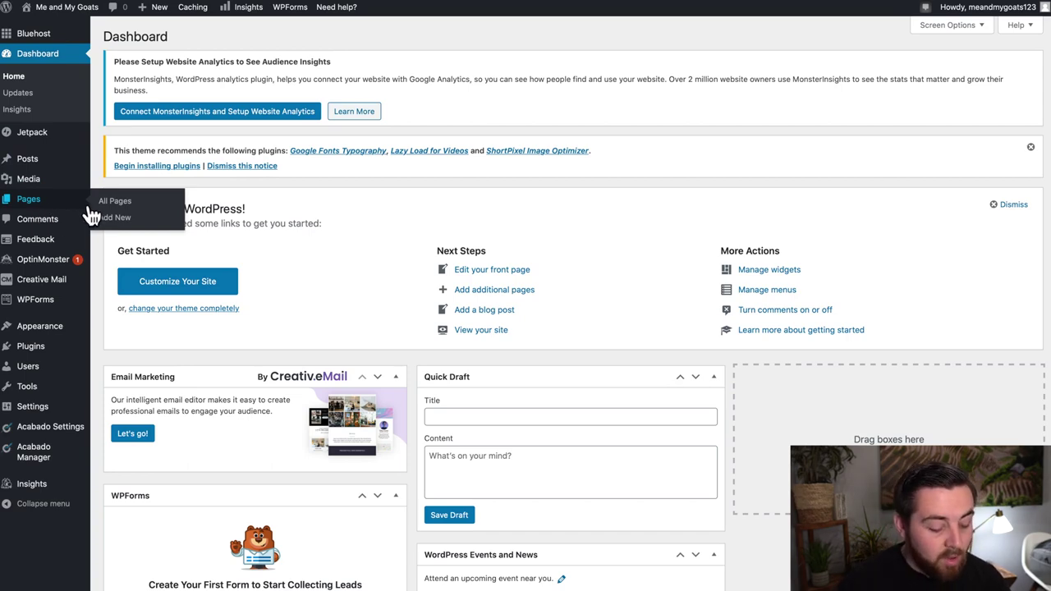
{"action": "left_click", "coordinate": [115, 202]}
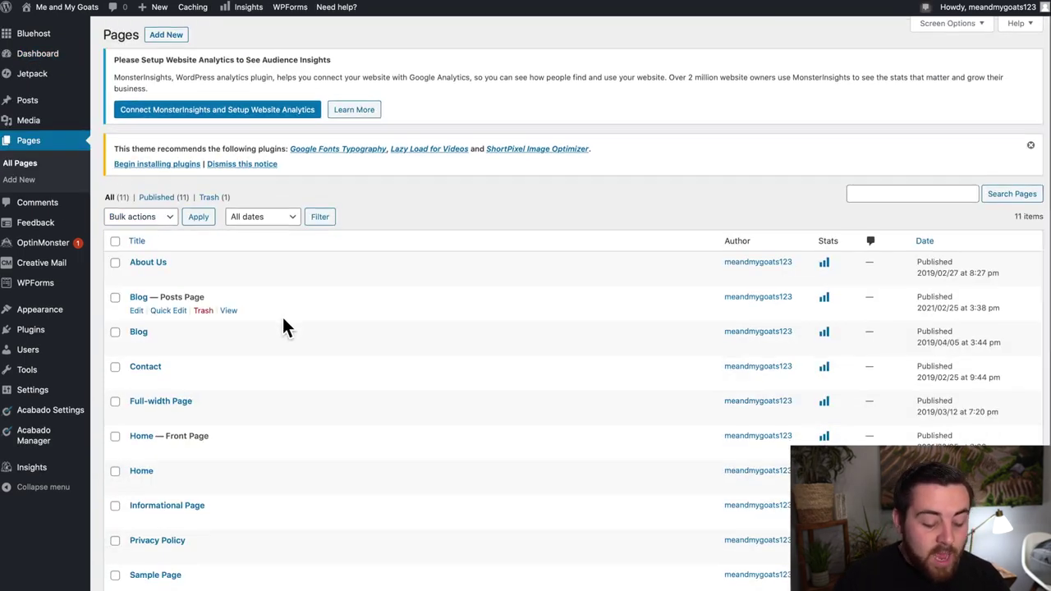
{"action": "scroll", "coordinate": [284, 326], "scroll_direction": "down", "scroll_amount": 2}
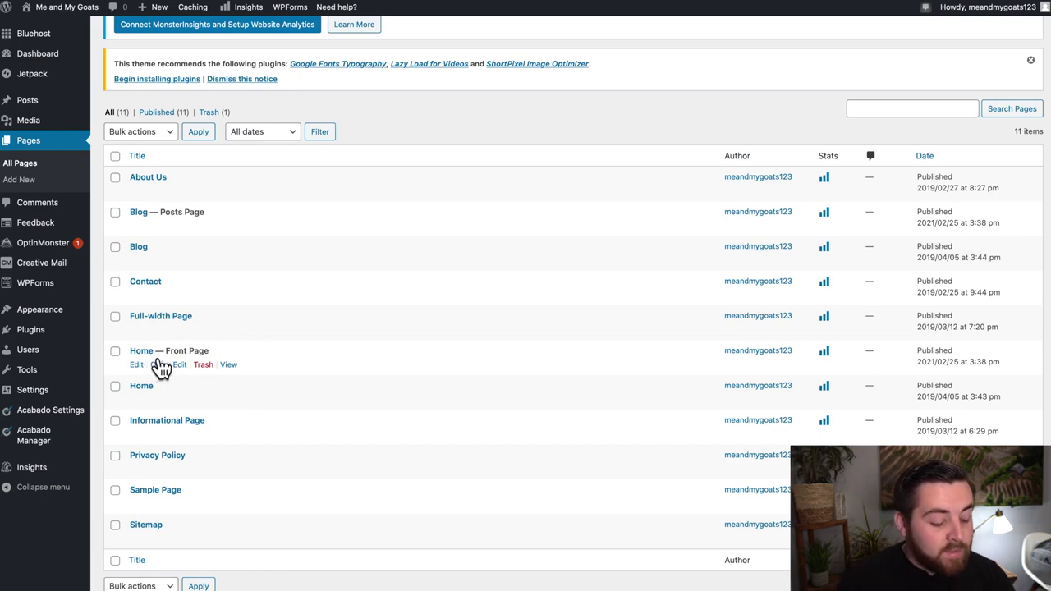
{"action": "left_click", "coordinate": [28, 186]}
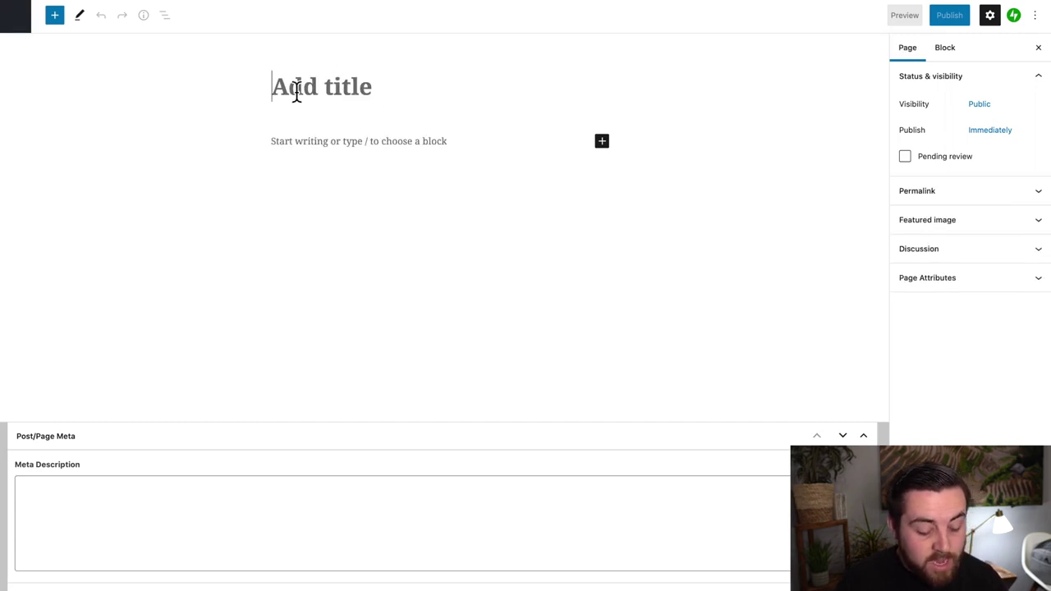
{"action": "left_click", "coordinate": [297, 92]}
{"action": "type", "text": "Home"}
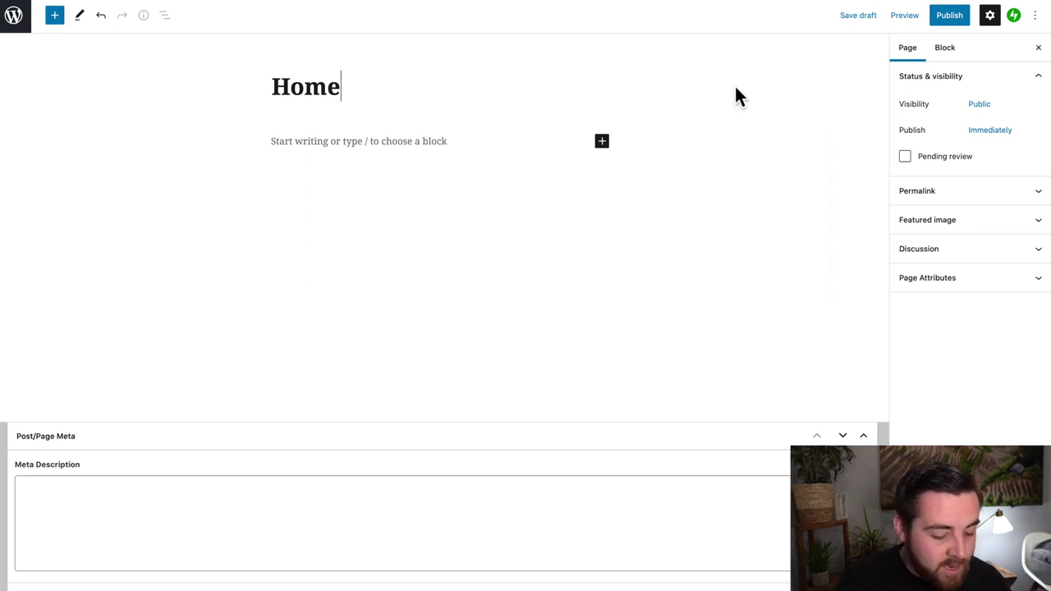
{"action": "mouse_move", "coordinate": [17, 3]}
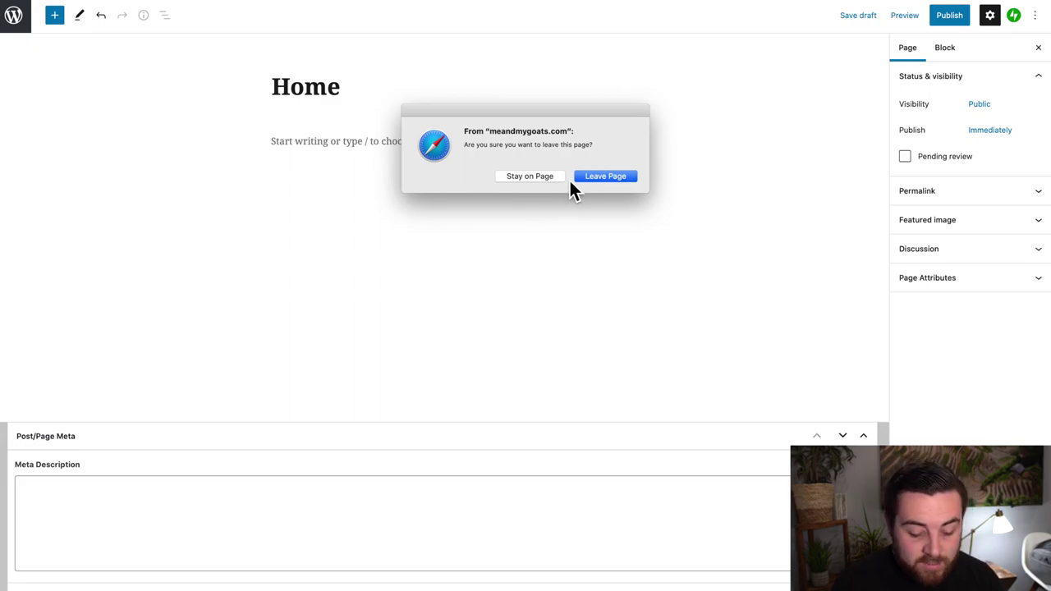
{"action": "left_click", "coordinate": [603, 176]}
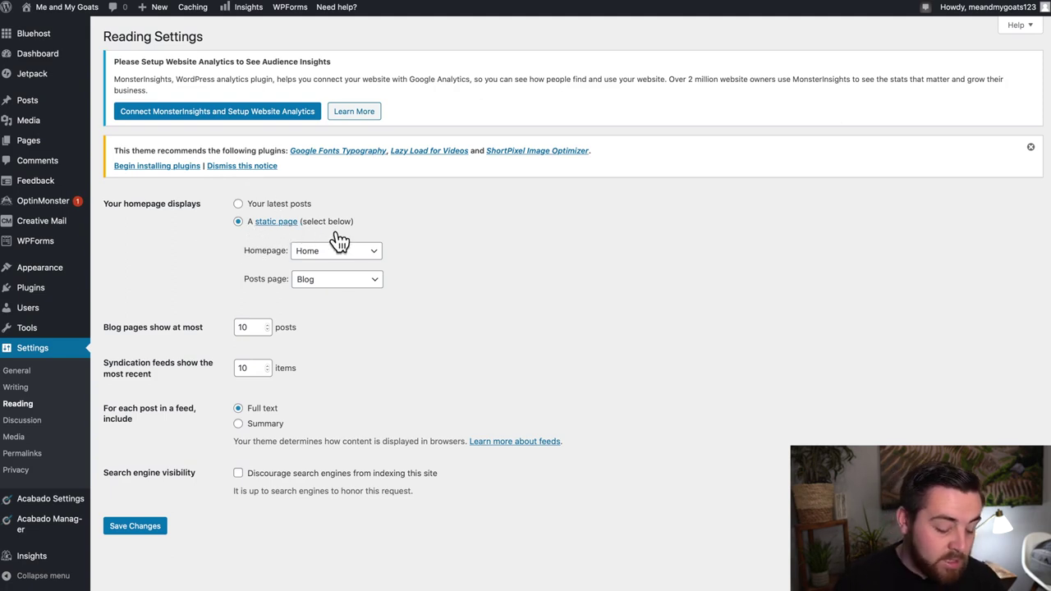
- In the Reading settings, choose the Home page as the static homepage and save the changes
{"action": "left_click", "coordinate": [371, 254]}
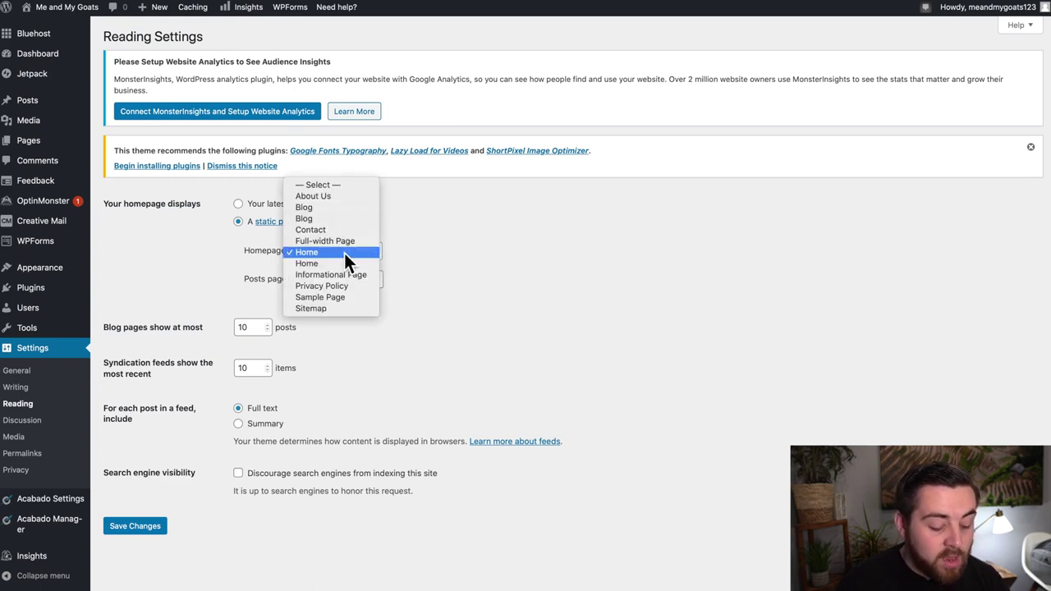
{"action": "left_click", "coordinate": [344, 253]}
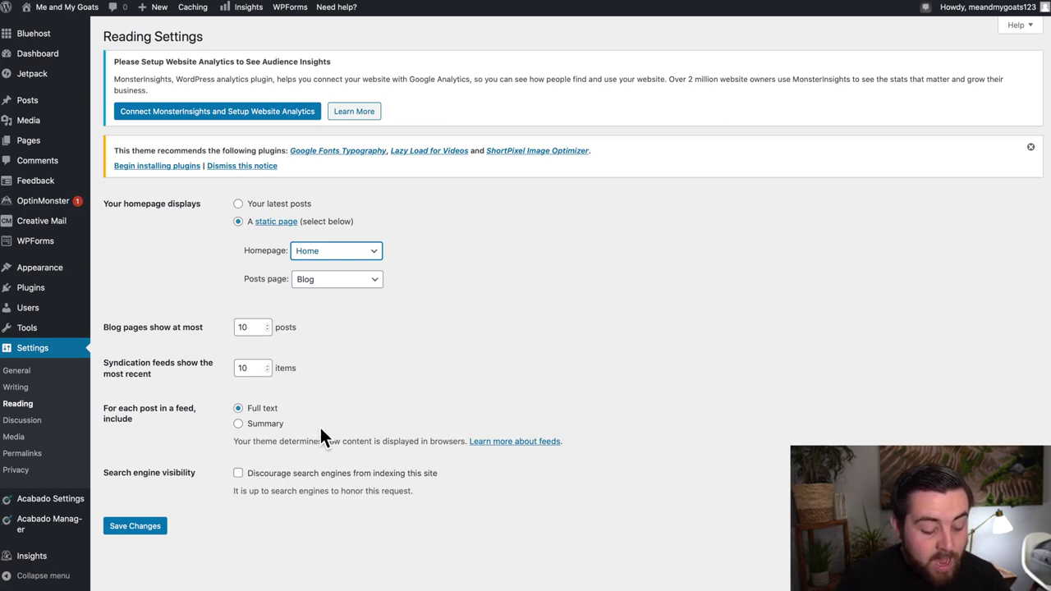
{"action": "left_click", "coordinate": [161, 535]}
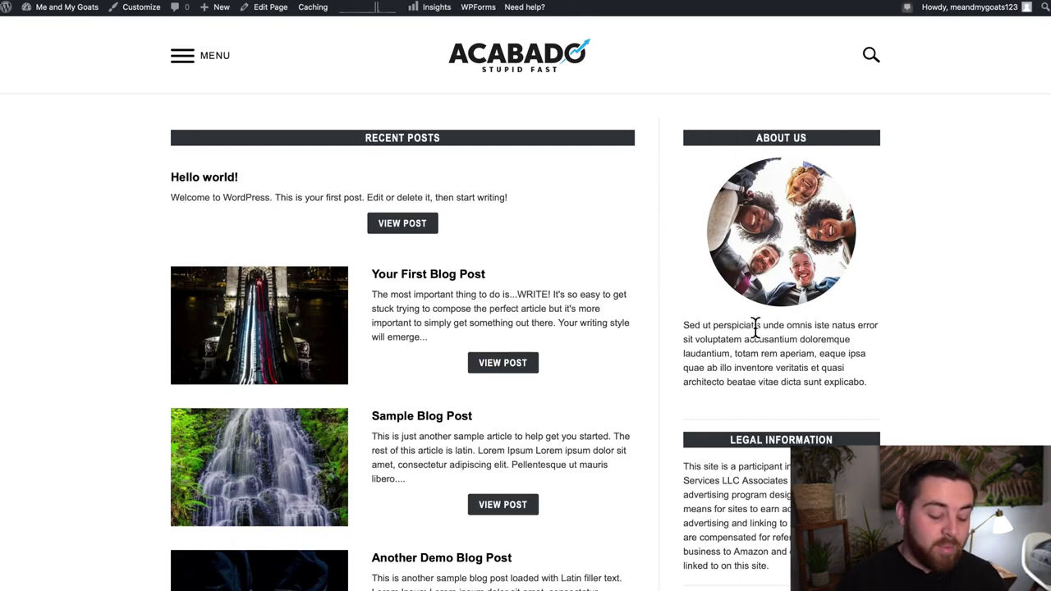
- Review the live homepage's recent posts and sidebar layout
{"action": "scroll", "coordinate": [277, 451], "scroll_direction": "down", "scroll_amount": 3}
{"action": "scroll", "coordinate": [281, 446], "scroll_direction": "up", "scroll_amount": 2}
{"action": "scroll", "coordinate": [282, 451], "scroll_direction": "down", "scroll_amount": 2}
{"action": "scroll", "coordinate": [282, 451], "scroll_direction": "up", "scroll_amount": 3}
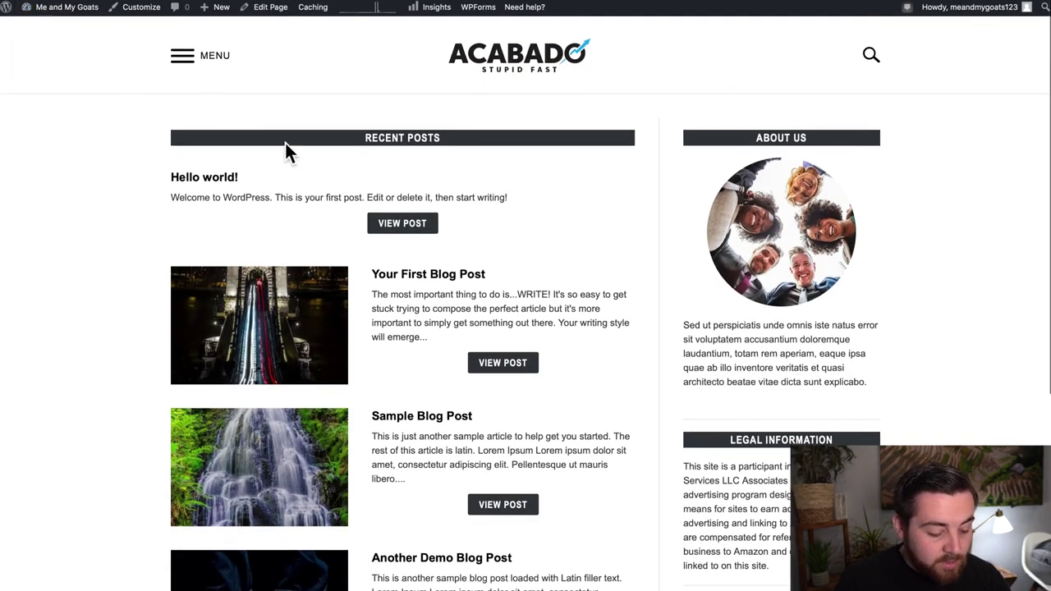
- Go to the Acabado theme settings and examine the general options and the title bar and button text fields
{"action": "mouse_move", "coordinate": [68, 10]}
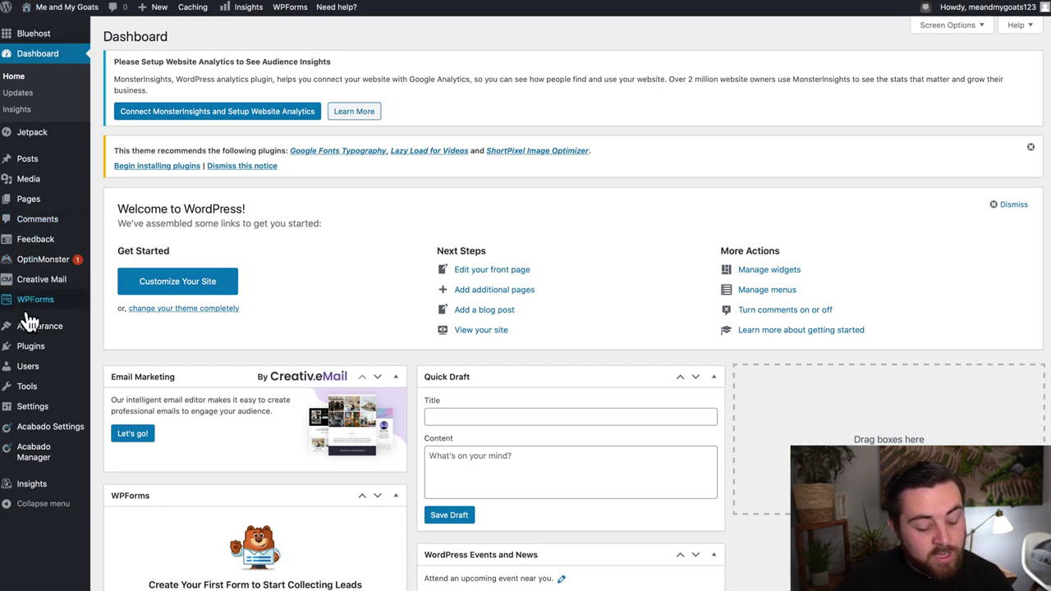
{"action": "mouse_move", "coordinate": [54, 442]}
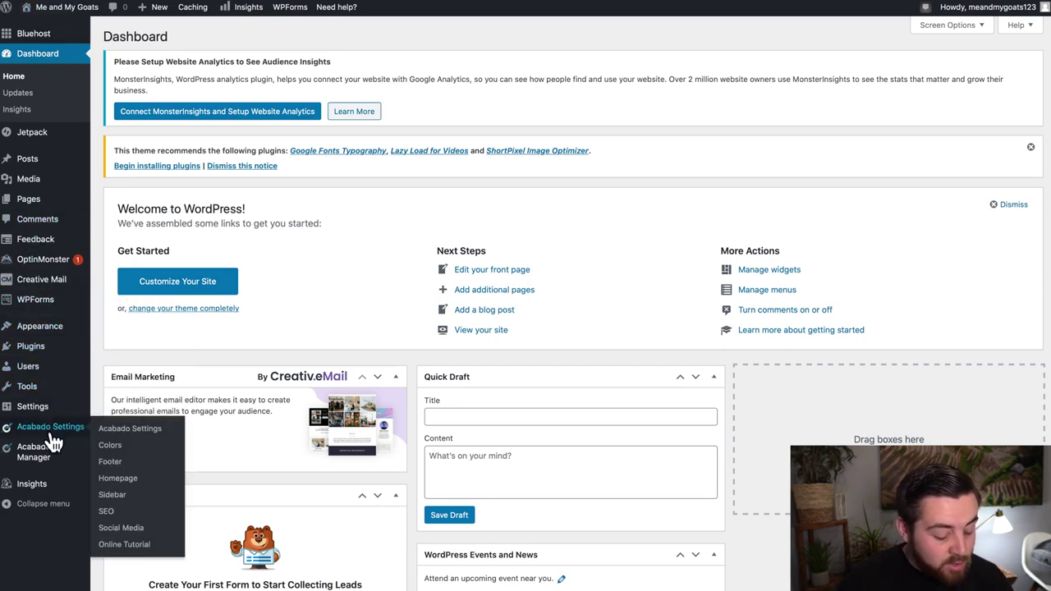
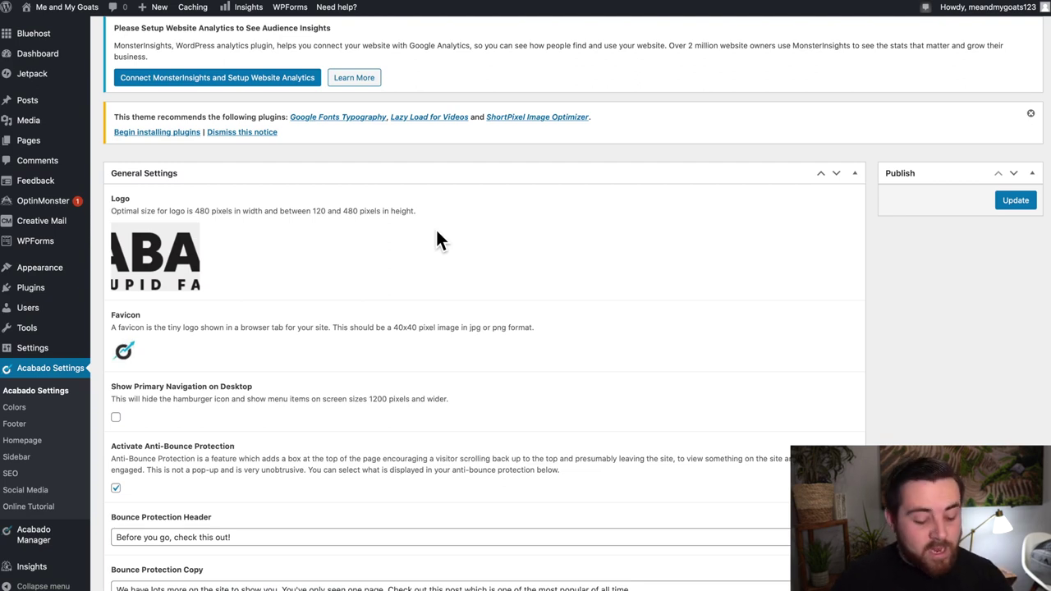
{"action": "mouse_move", "coordinate": [139, 254]}
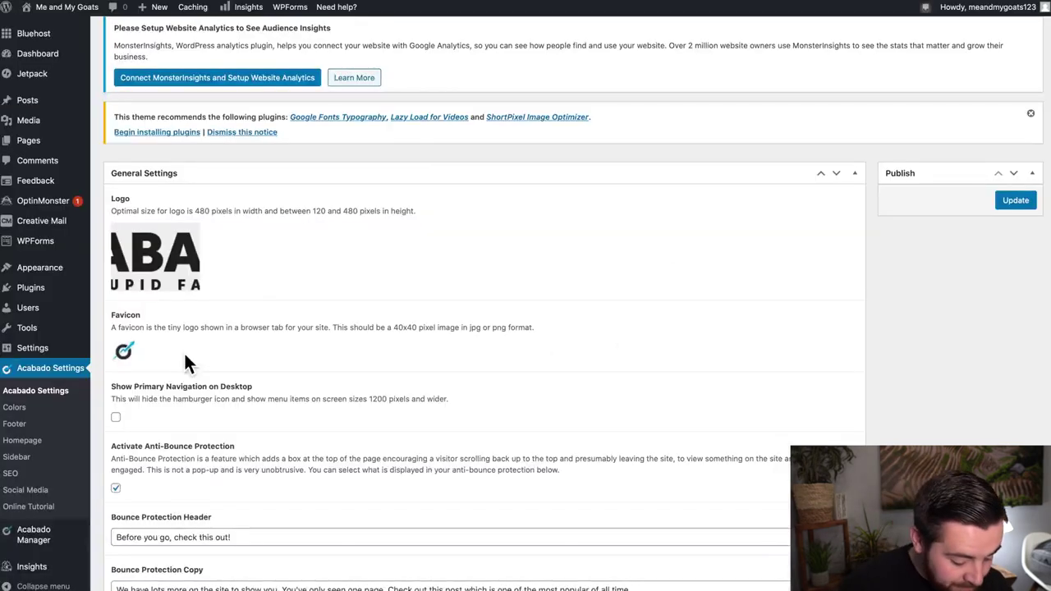
{"action": "scroll", "coordinate": [194, 380], "scroll_direction": "down", "scroll_amount": 5}
{"action": "scroll", "coordinate": [194, 380], "scroll_direction": "down", "scroll_amount": 5}
{"action": "scroll", "coordinate": [195, 384], "scroll_direction": "down", "scroll_amount": 1}
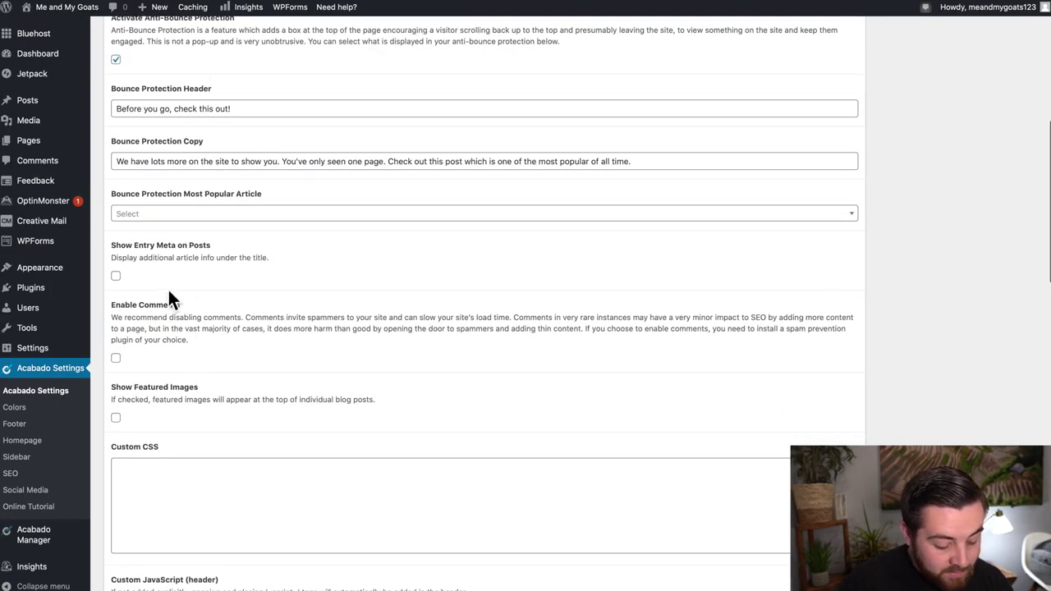
{"action": "scroll", "coordinate": [235, 296], "scroll_direction": "down", "scroll_amount": 5}
{"action": "scroll", "coordinate": [235, 292], "scroll_direction": "down", "scroll_amount": 5}
{"action": "scroll", "coordinate": [236, 295], "scroll_direction": "down", "scroll_amount": 7}
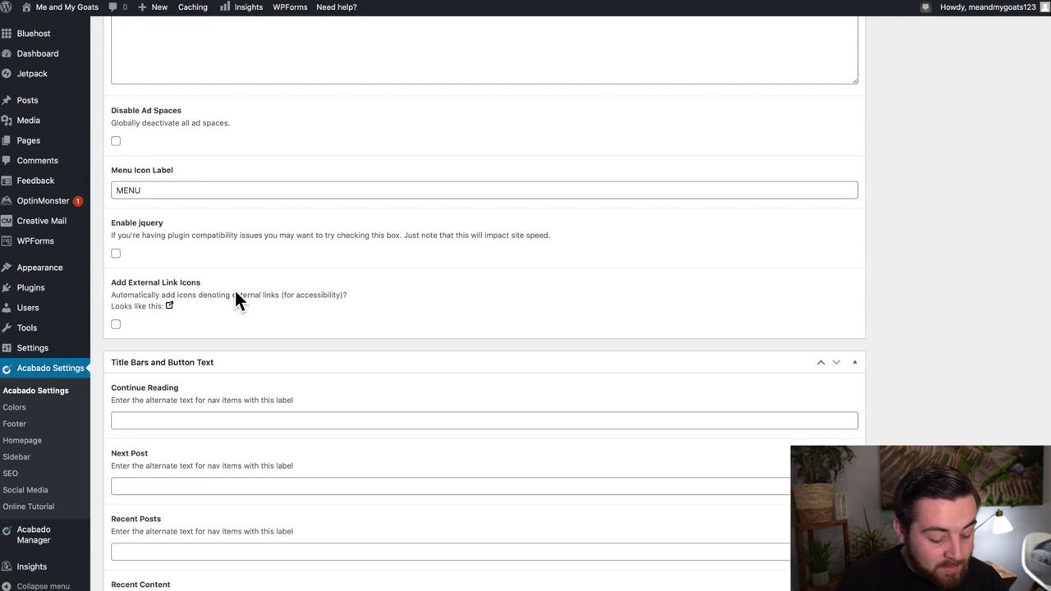
{"action": "scroll", "coordinate": [235, 297], "scroll_direction": "down", "scroll_amount": 4}
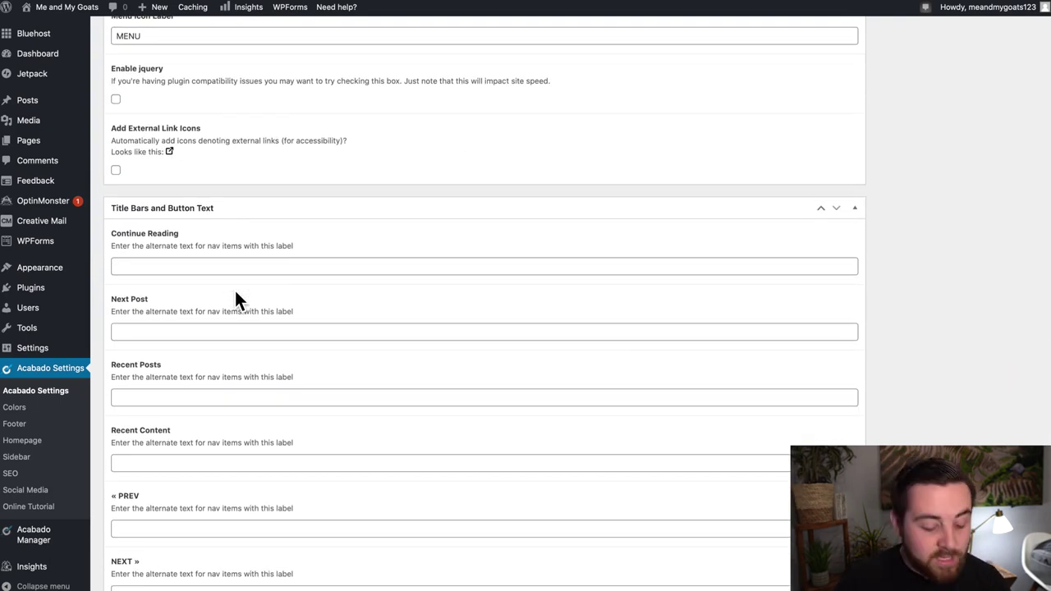
{"action": "scroll", "coordinate": [236, 292], "scroll_direction": "down", "scroll_amount": 2}
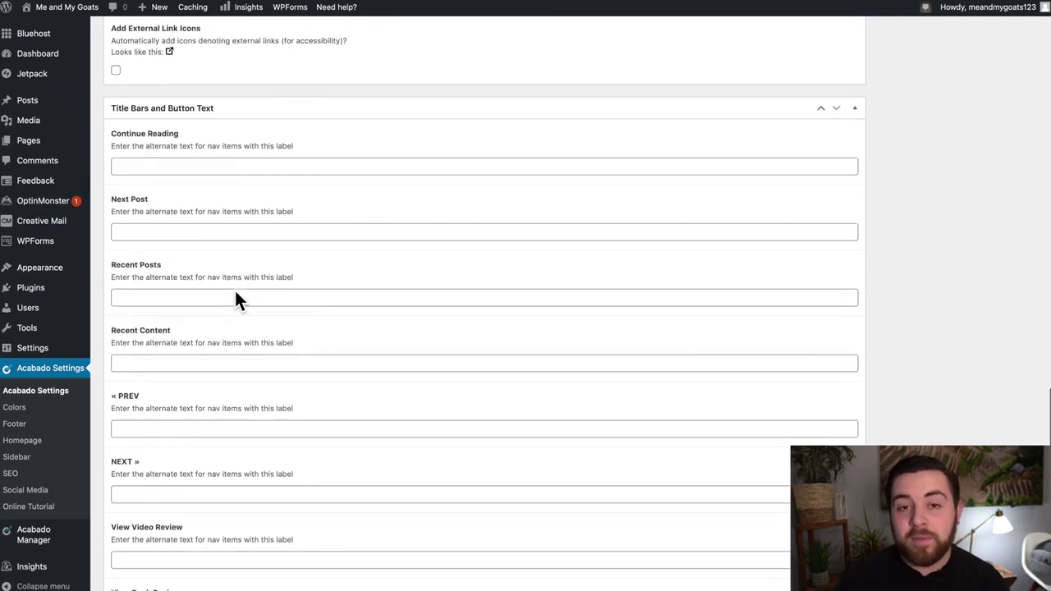
{"action": "scroll", "coordinate": [311, 124], "scroll_direction": "up", "scroll_amount": 4}
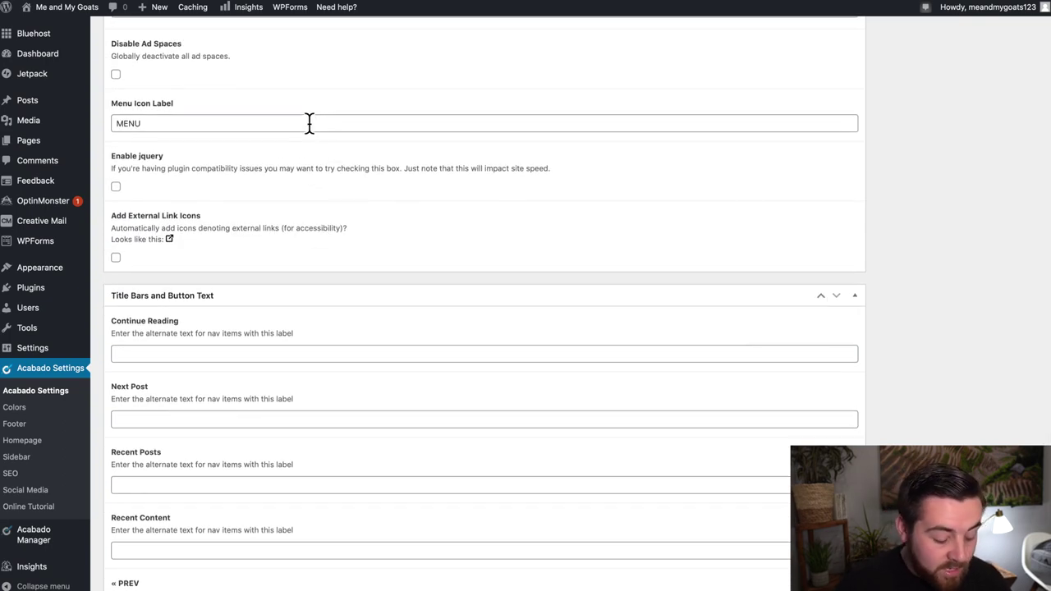
{"action": "scroll", "coordinate": [309, 123], "scroll_direction": "up", "scroll_amount": 15}
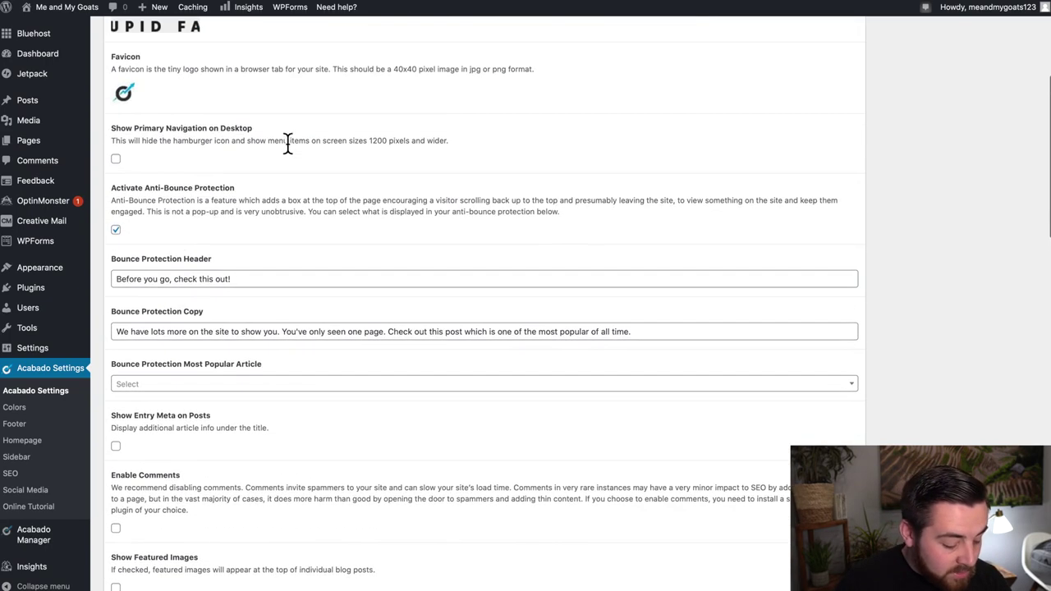
- Enable the hero section in the Acabado homepage settings and go over its copy, button and image fields
{"action": "left_click", "coordinate": [33, 455]}
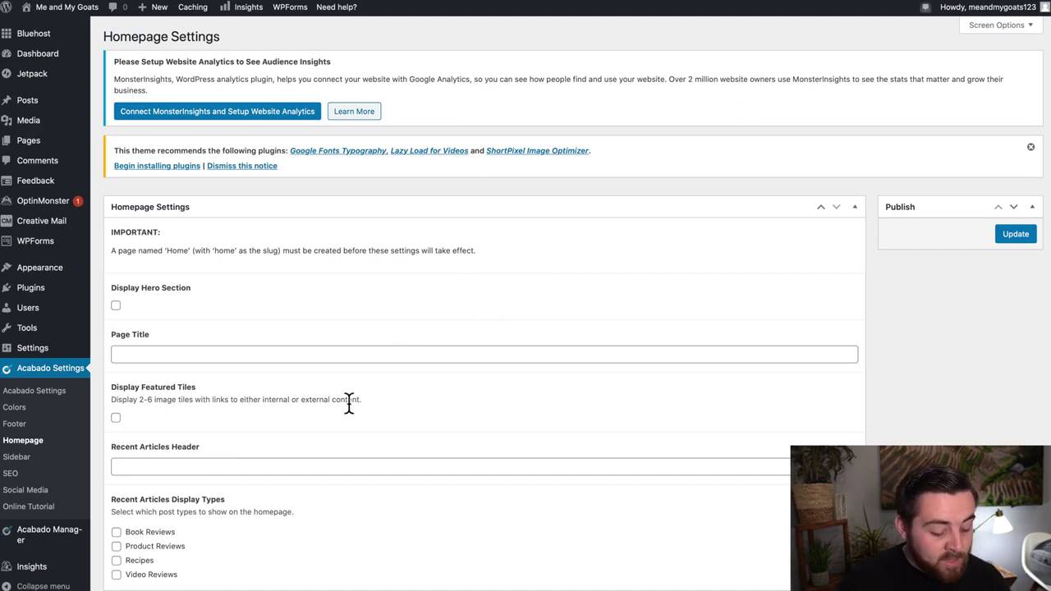
{"action": "scroll", "coordinate": [349, 402], "scroll_direction": "down", "scroll_amount": 1}
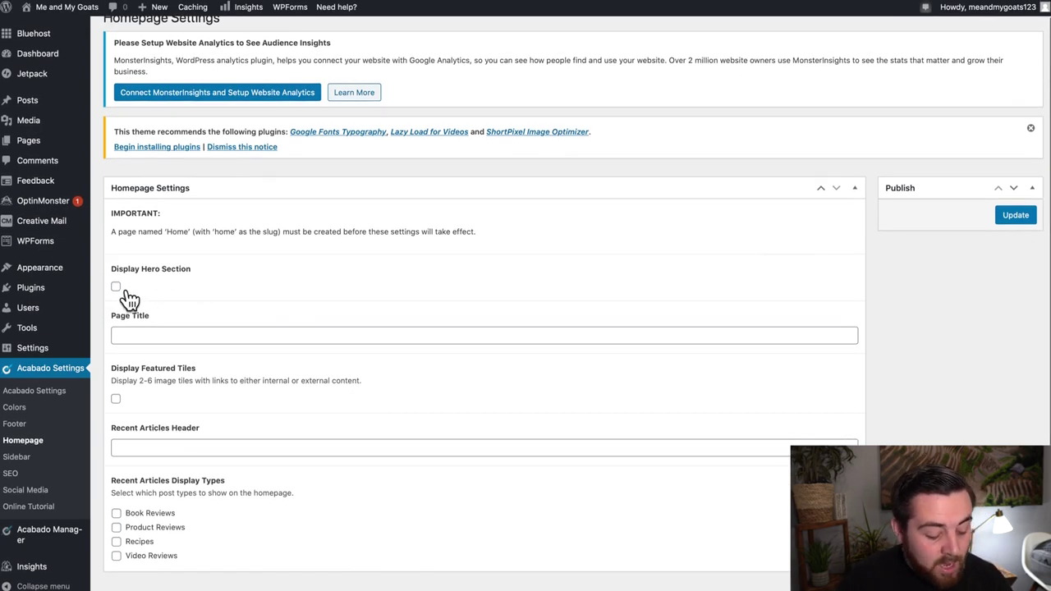
{"action": "left_click", "coordinate": [120, 288]}
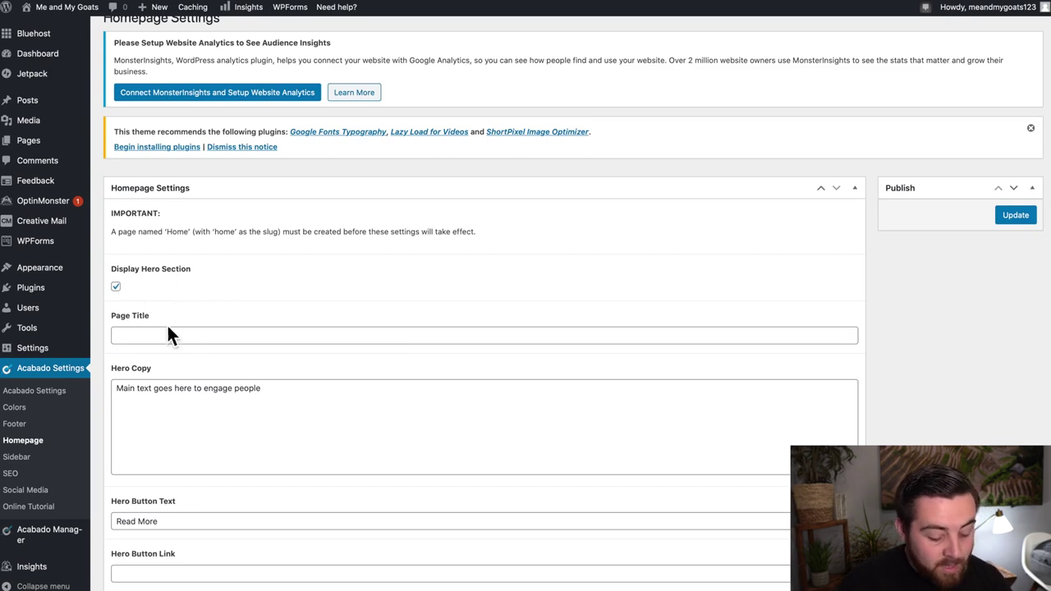
{"action": "left_click", "coordinate": [279, 399]}
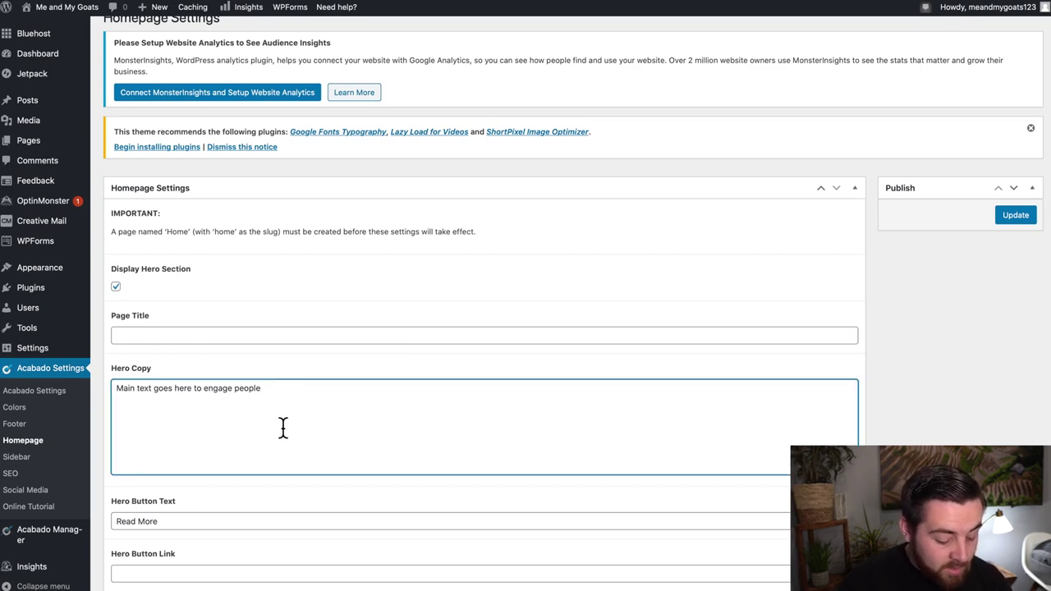
{"action": "scroll", "coordinate": [282, 427], "scroll_direction": "down", "scroll_amount": 2}
{"action": "scroll", "coordinate": [282, 428], "scroll_direction": "down", "scroll_amount": 3}
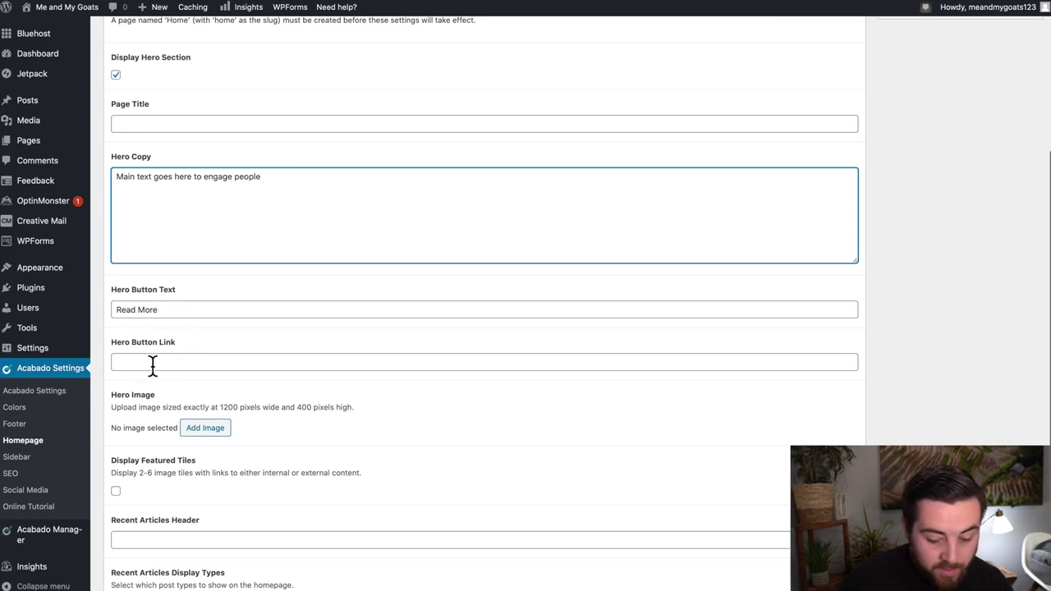
{"action": "left_click", "coordinate": [978, 3]}
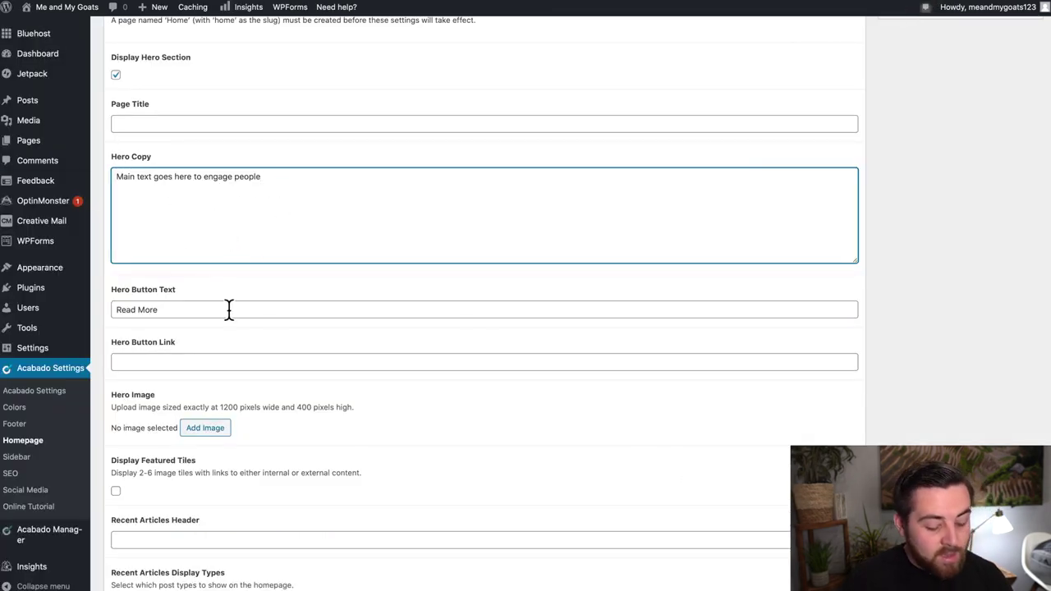
{"action": "left_click", "coordinate": [193, 367]}
{"action": "key", "text": "ctrl+Tab"}
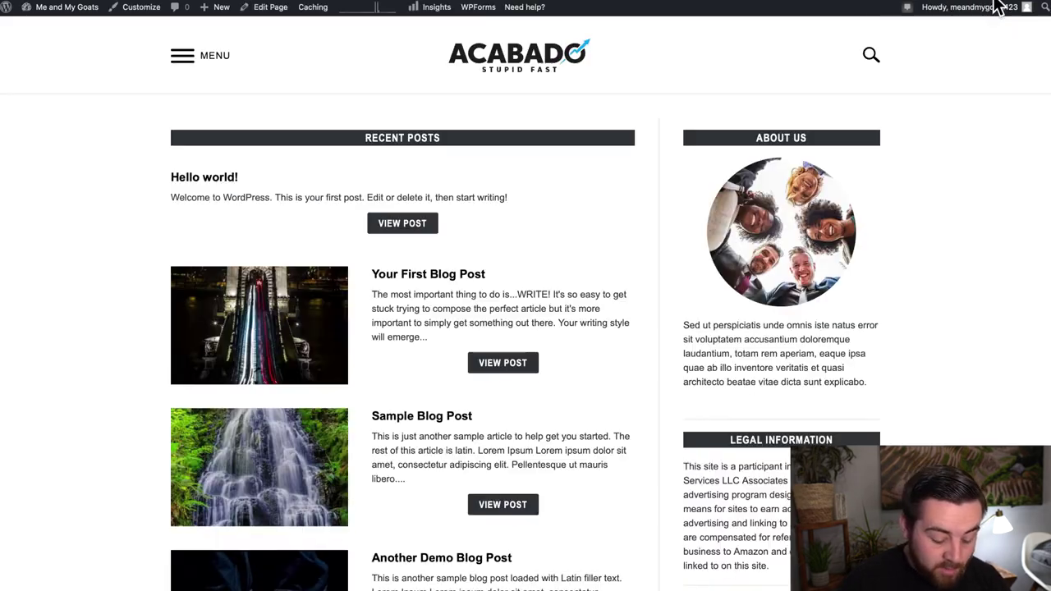
{"action": "scroll", "coordinate": [462, 288], "scroll_direction": "down", "scroll_amount": 1}
{"action": "scroll", "coordinate": [435, 402], "scroll_direction": "down", "scroll_amount": 2}
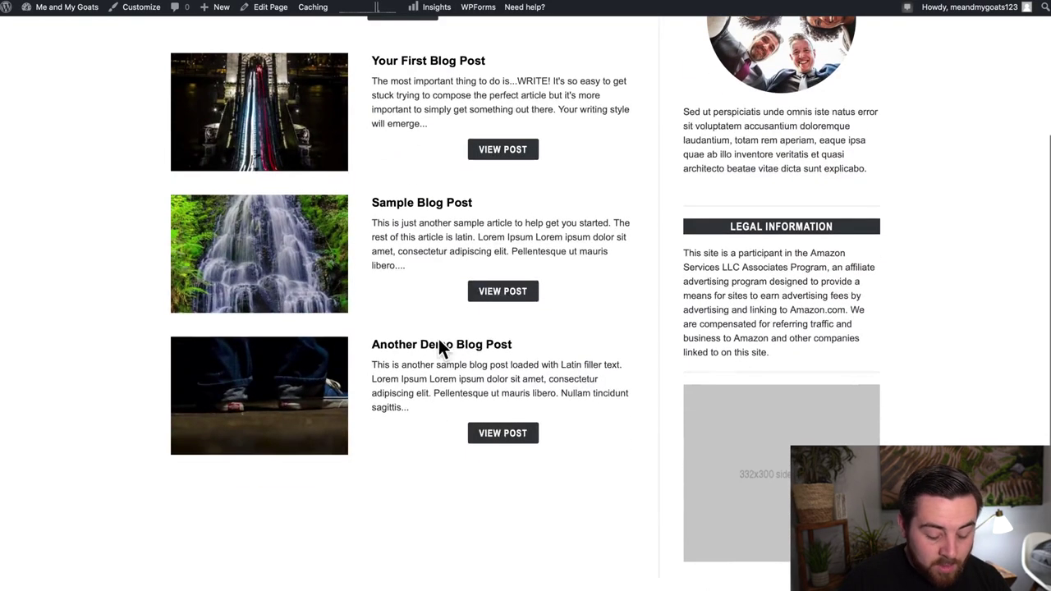
{"action": "mouse_move", "coordinate": [555, 15]}
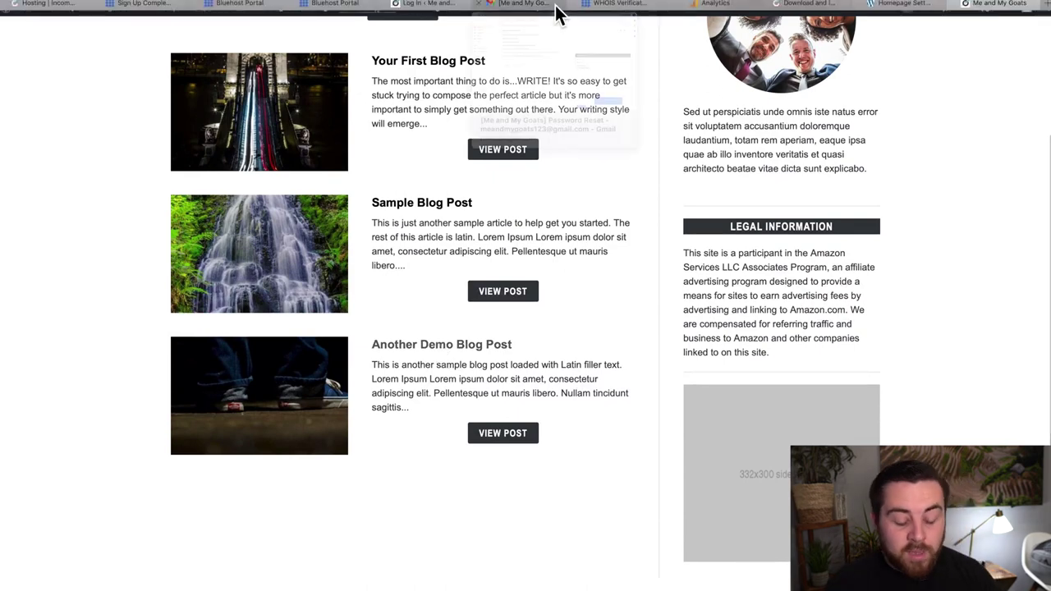
{"action": "left_click", "coordinate": [556, 7]}
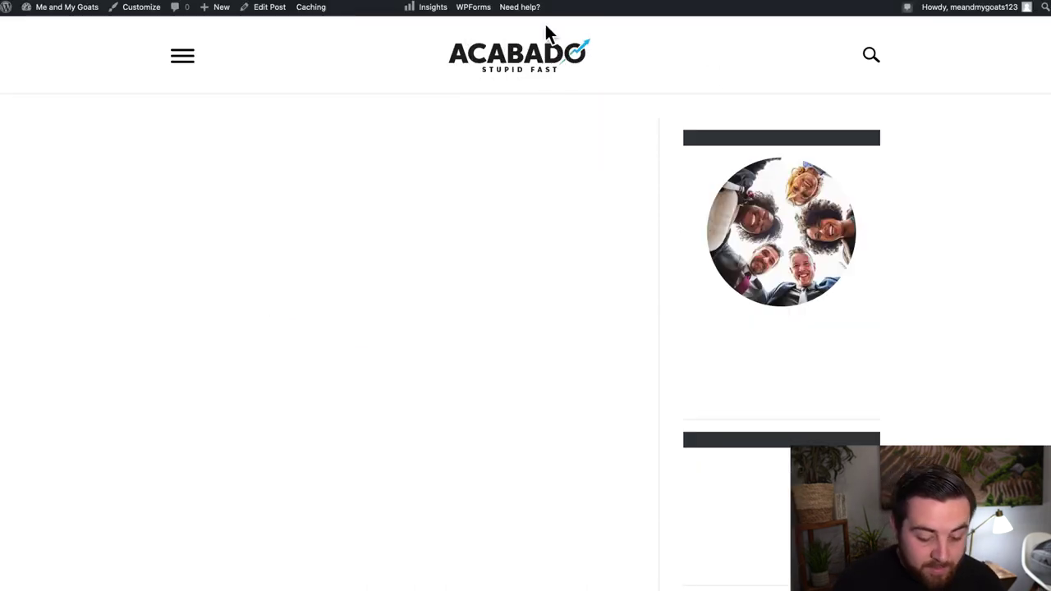
{"action": "key", "text": "super+l"}
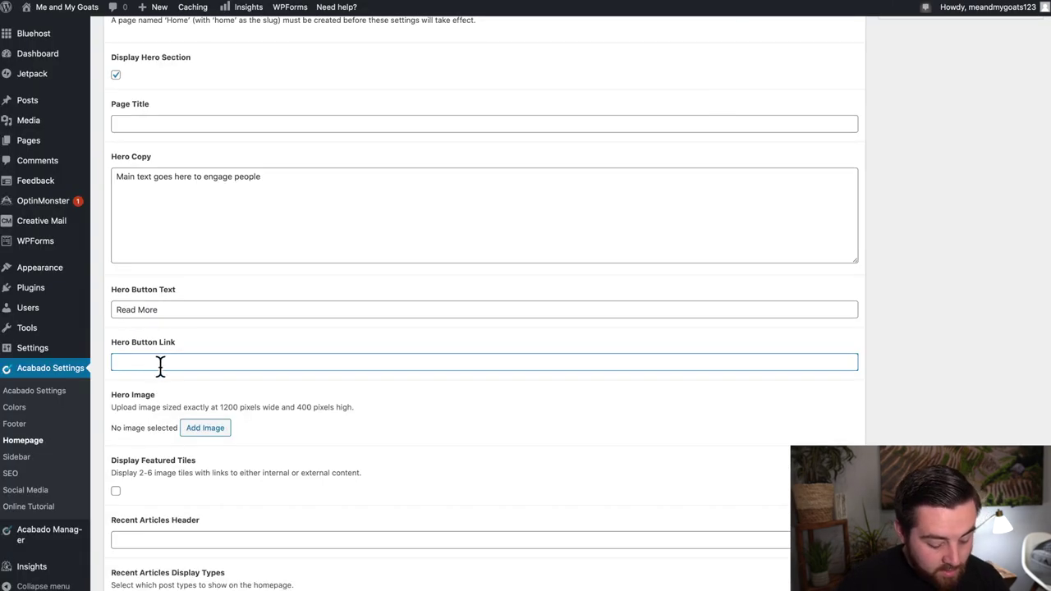
{"action": "type", "text": "https://meandmygoats.com/another-demo-blog-post/"}
- Choose the wide coffee cup and keyboard picture from the Media Library as the Hero Image and update the homepage settings
{"action": "scroll", "coordinate": [268, 413], "scroll_direction": "down", "scroll_amount": 2}
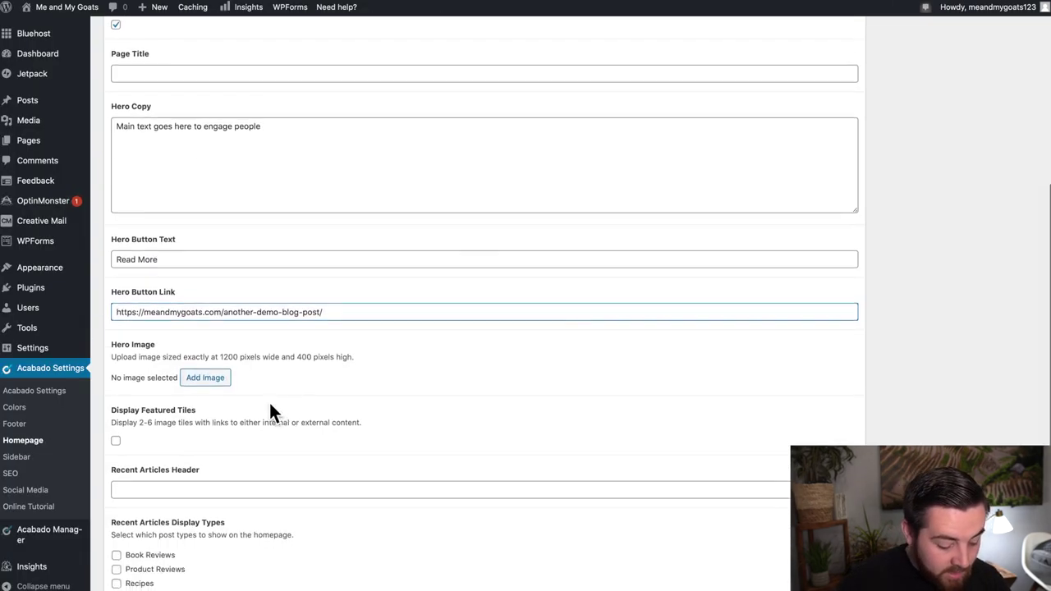
{"action": "left_click", "coordinate": [220, 383]}
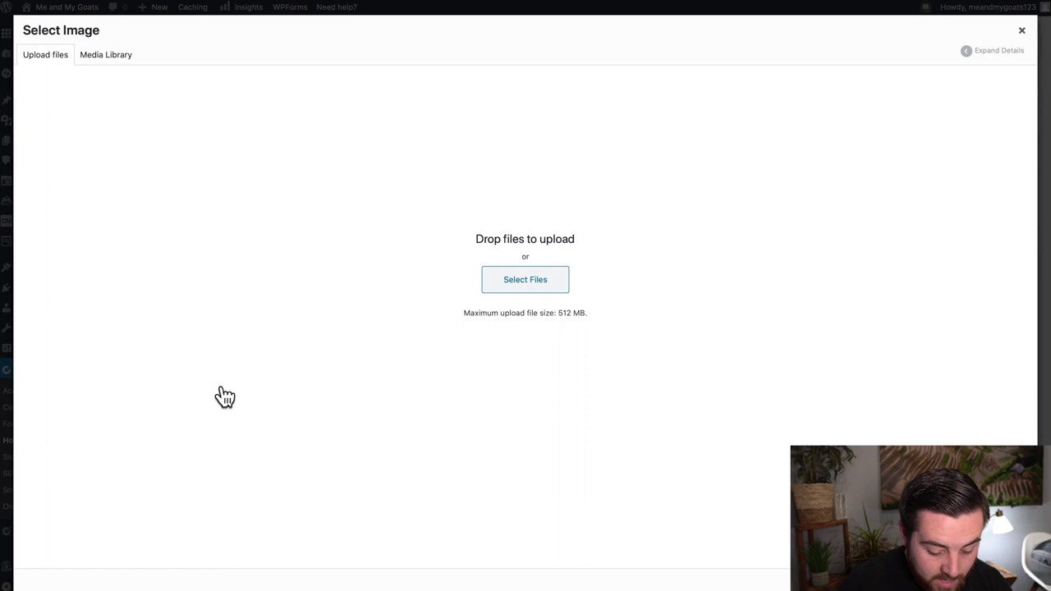
{"action": "left_click", "coordinate": [544, 286]}
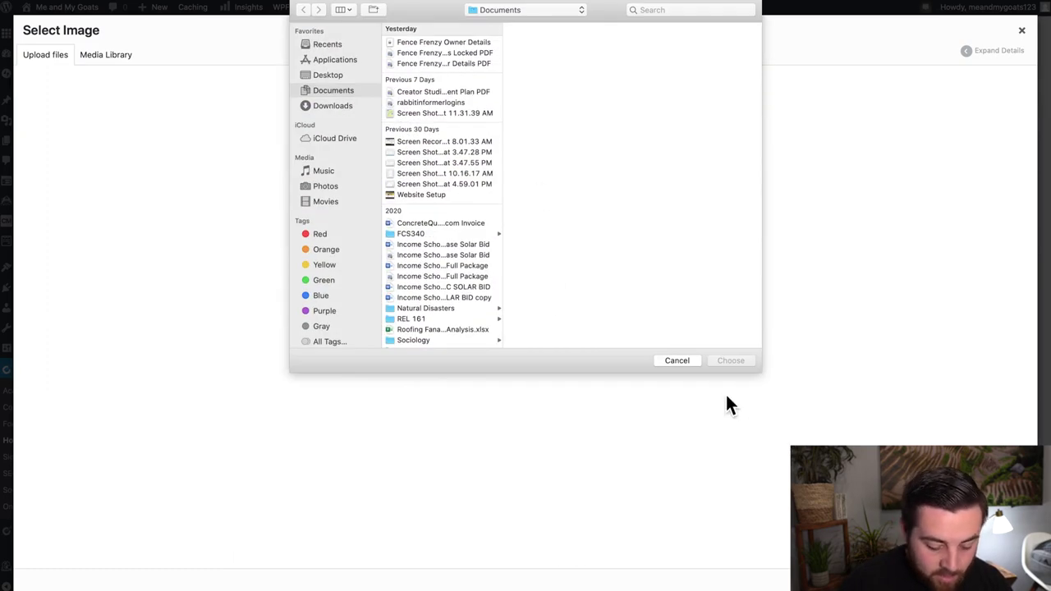
{"action": "left_click", "coordinate": [694, 370]}
{"action": "triple_click", "coordinate": [105, 62]}
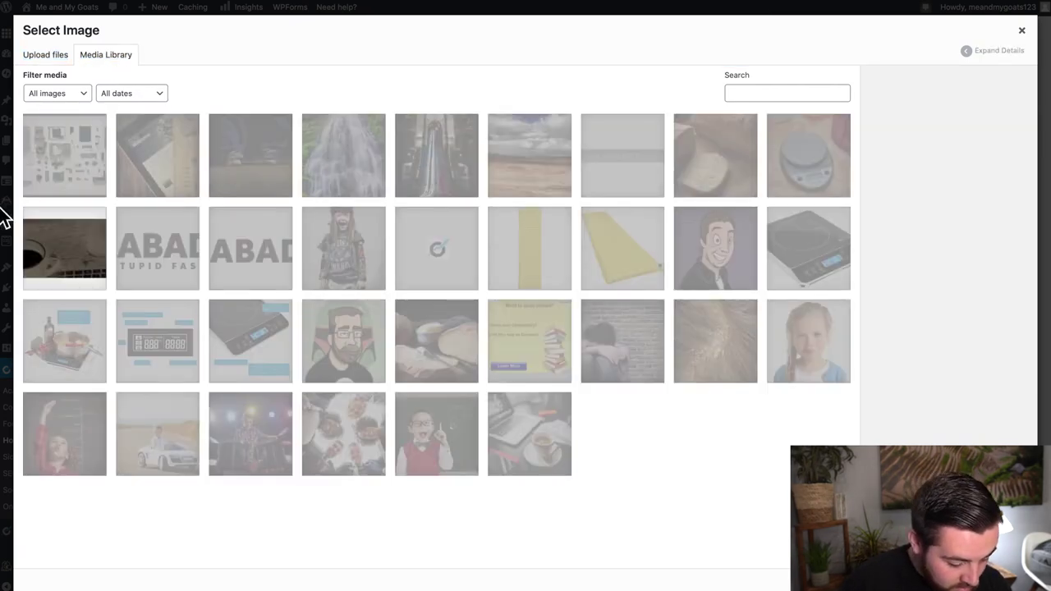
{"action": "left_click", "coordinate": [105, 263]}
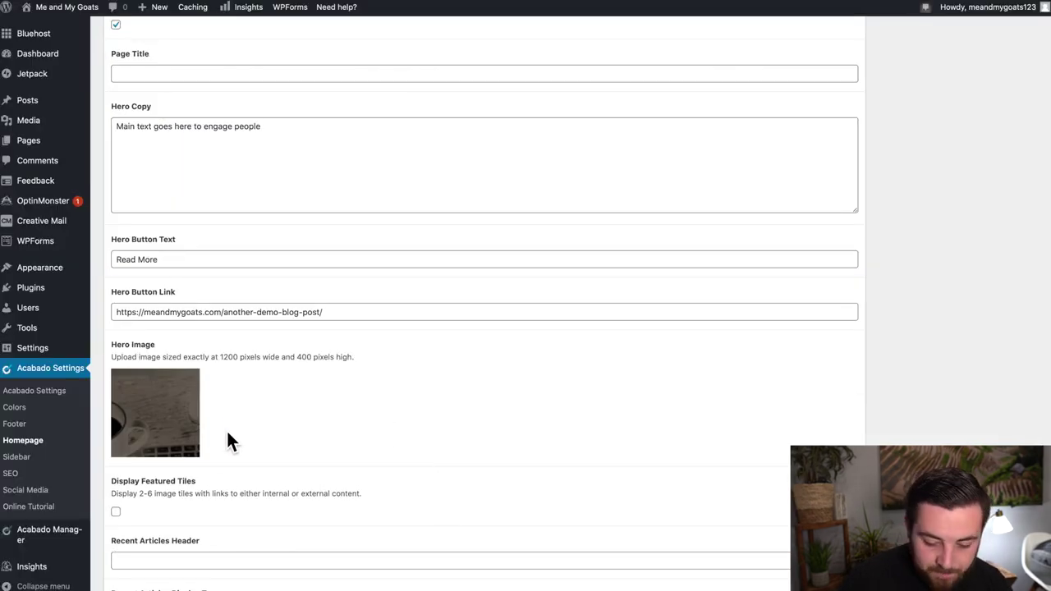
{"action": "scroll", "coordinate": [227, 436], "scroll_direction": "down", "scroll_amount": 1}
{"action": "scroll", "coordinate": [807, 93], "scroll_direction": "up", "scroll_amount": 5}
{"action": "left_click", "coordinate": [1033, 243]}
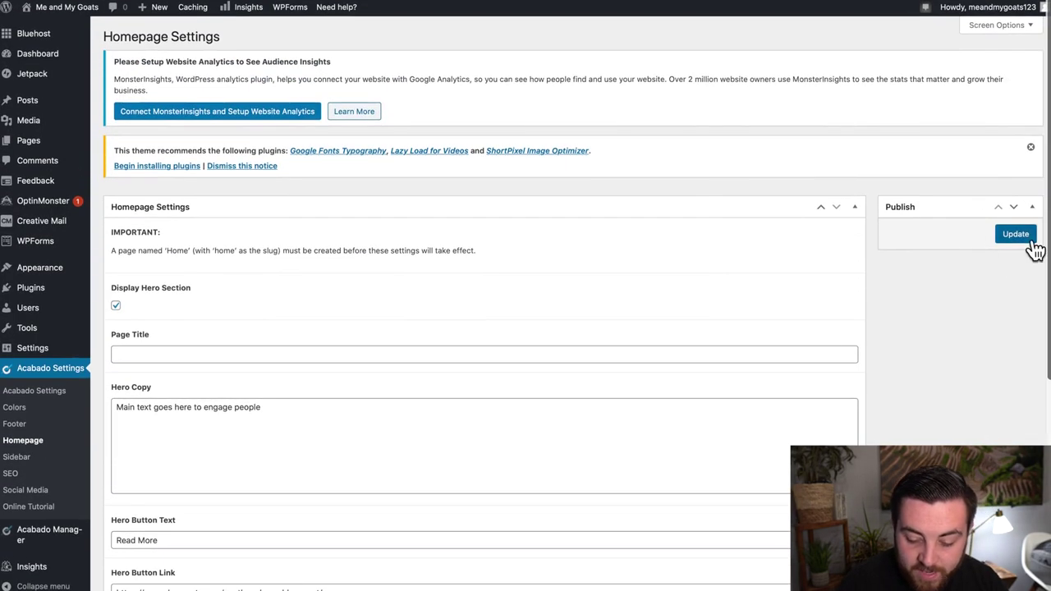
- View the hero section on the live homepage and test its Read More button, returning to the homepage
{"action": "left_click", "coordinate": [1008, 7]}
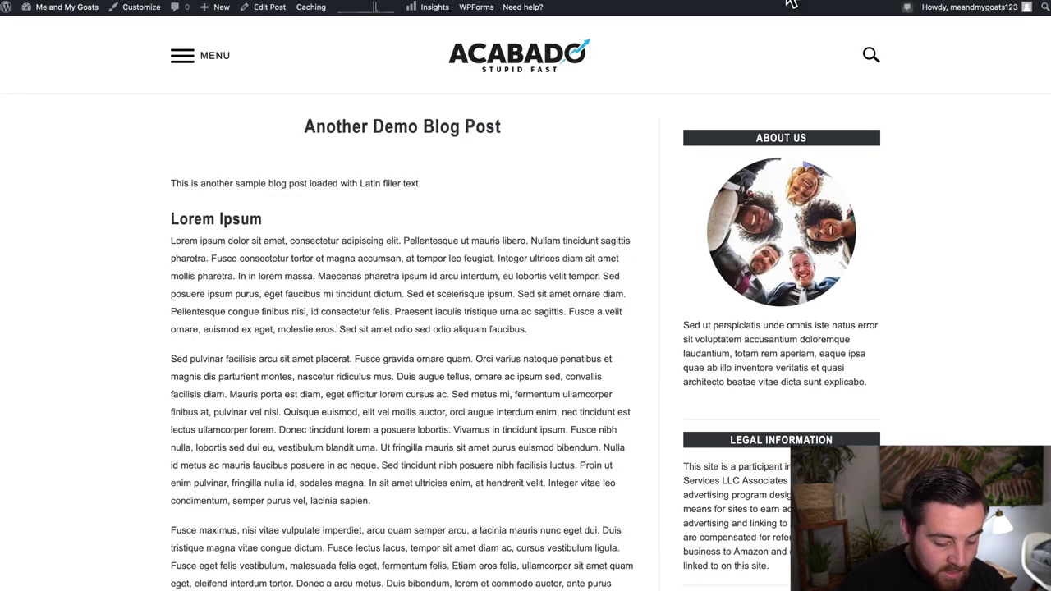
{"action": "left_click", "coordinate": [532, 74]}
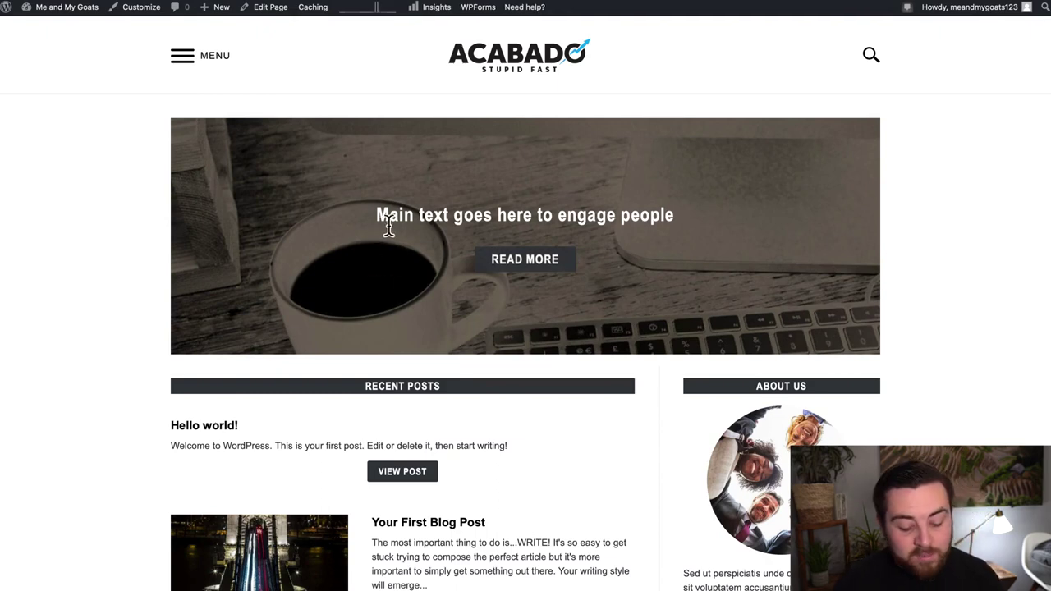
{"action": "left_click", "coordinate": [527, 274]}
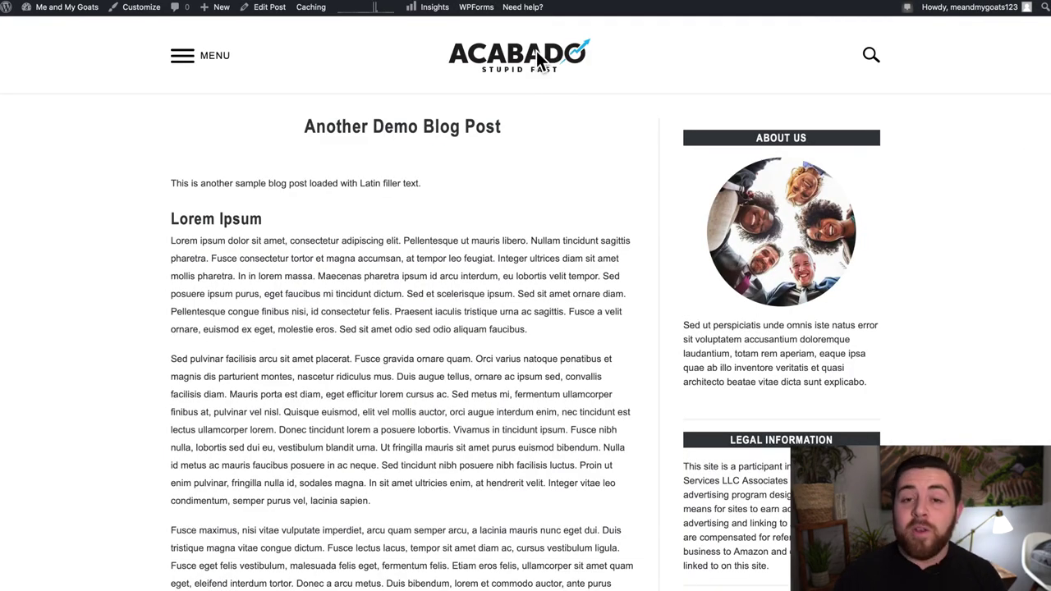
{"action": "left_click", "coordinate": [536, 51]}
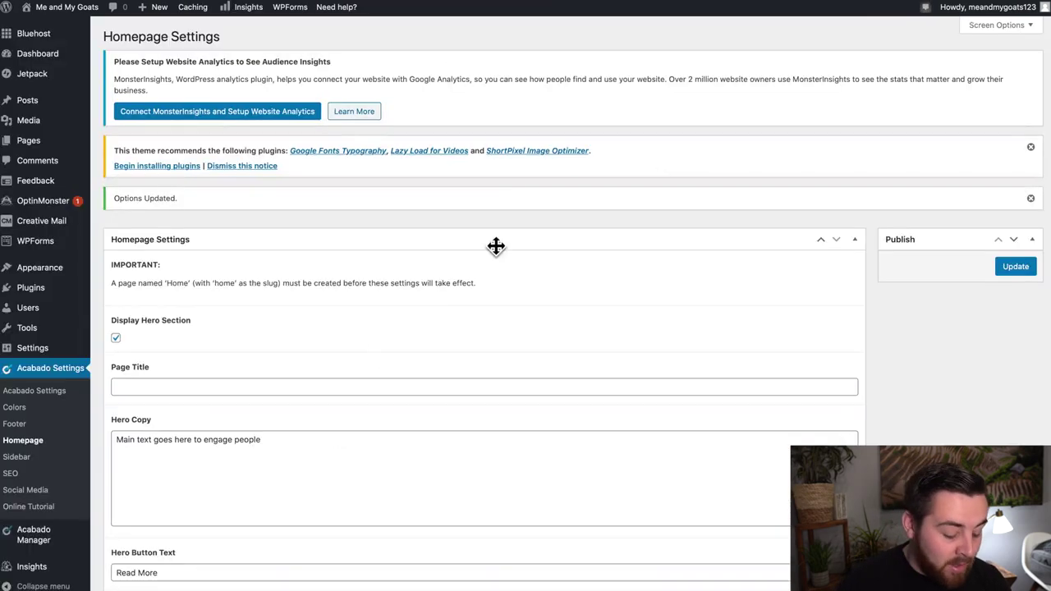
- Enable Display Featured Tiles in the Acabado homepage settings
{"action": "scroll", "coordinate": [361, 357], "scroll_direction": "down", "scroll_amount": 5}
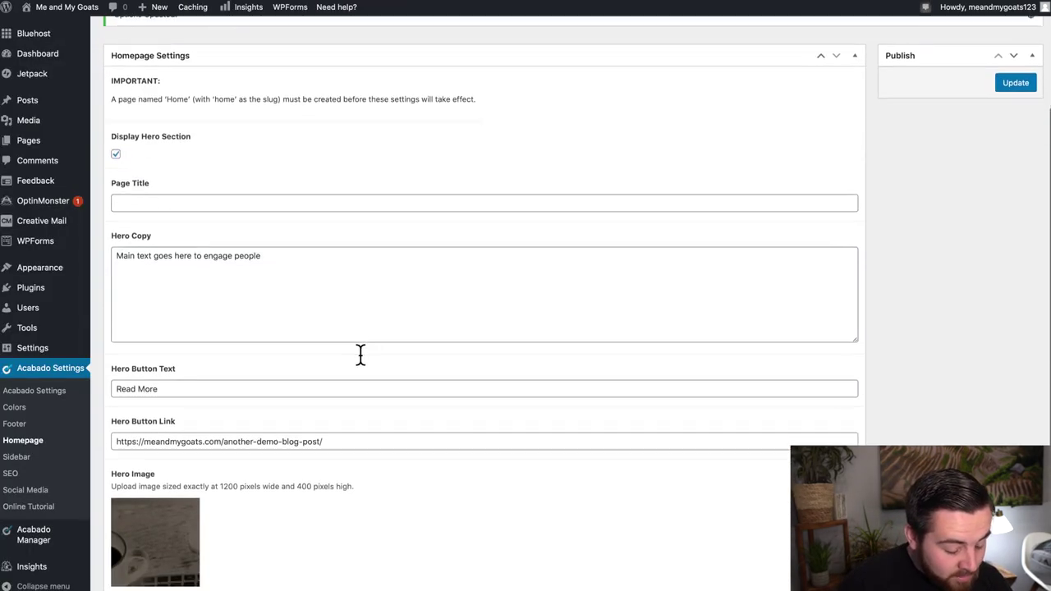
{"action": "scroll", "coordinate": [361, 359], "scroll_direction": "down", "scroll_amount": 3}
{"action": "scroll", "coordinate": [329, 238], "scroll_direction": "up", "scroll_amount": 3}
{"action": "scroll", "coordinate": [394, 222], "scroll_direction": "down", "scroll_amount": 4}
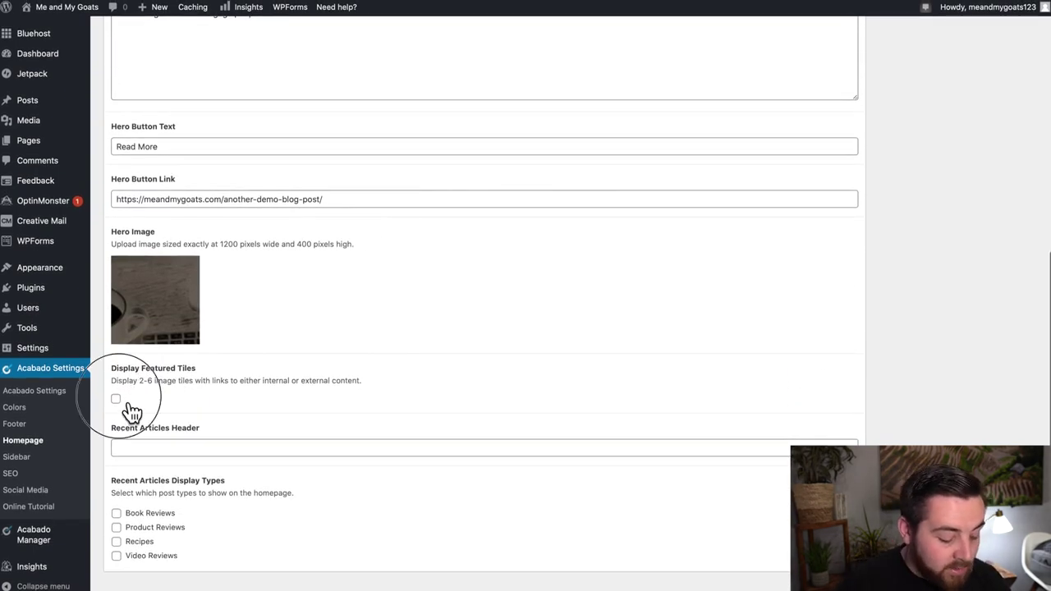
{"action": "left_click", "coordinate": [119, 400]}
- Examine the text, link and background image fields of the Book Reviews, Product Reviews and Contact Us tiles
{"action": "scroll", "coordinate": [296, 394], "scroll_direction": "down", "scroll_amount": 2}
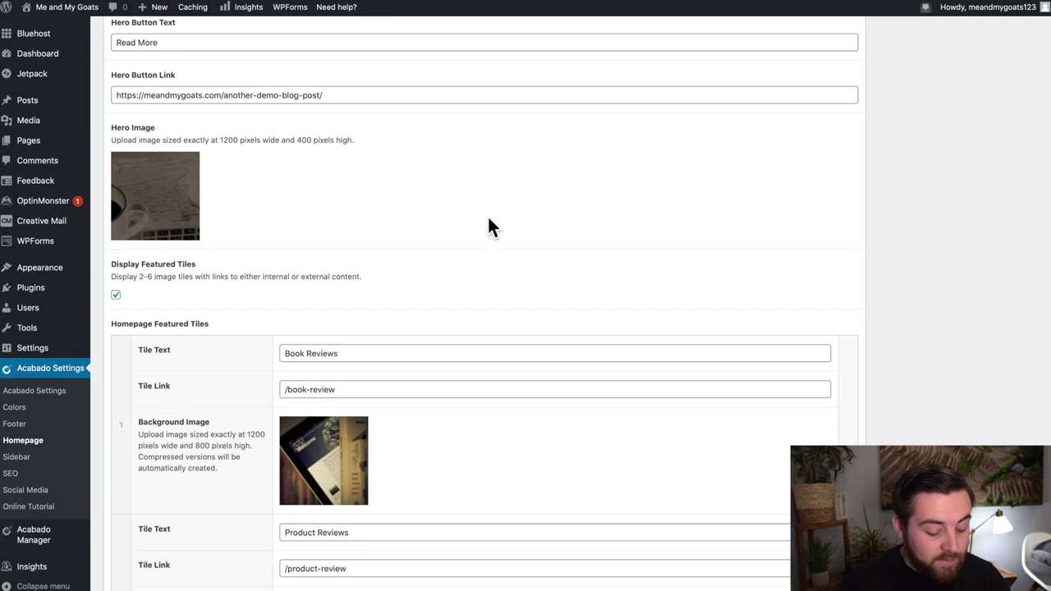
{"action": "scroll", "coordinate": [391, 435], "scroll_direction": "down", "scroll_amount": 2}
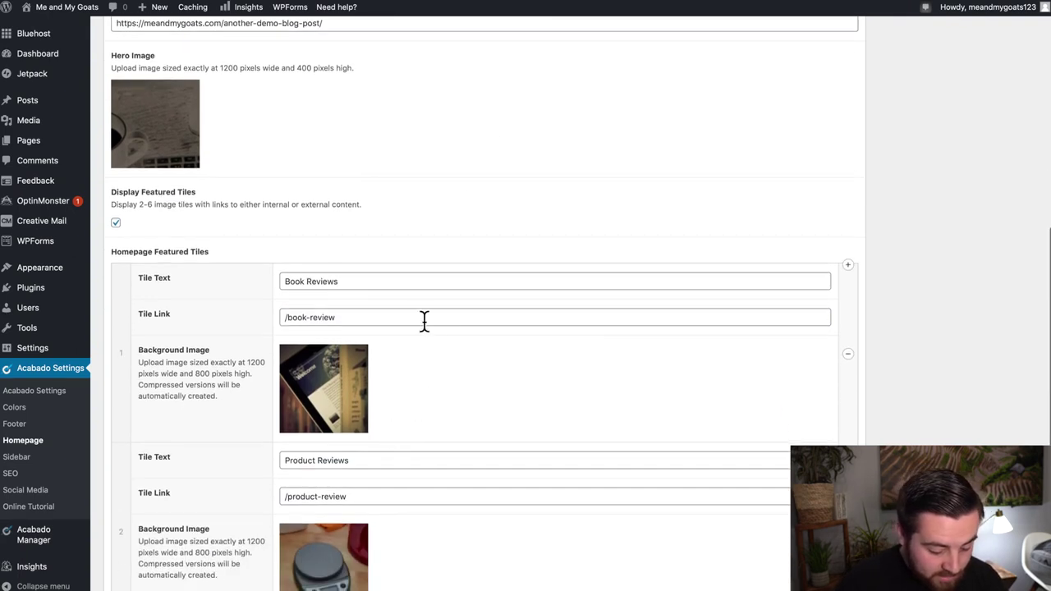
{"action": "scroll", "coordinate": [418, 320], "scroll_direction": "down", "scroll_amount": 1}
{"action": "scroll", "coordinate": [454, 345], "scroll_direction": "down", "scroll_amount": 3}
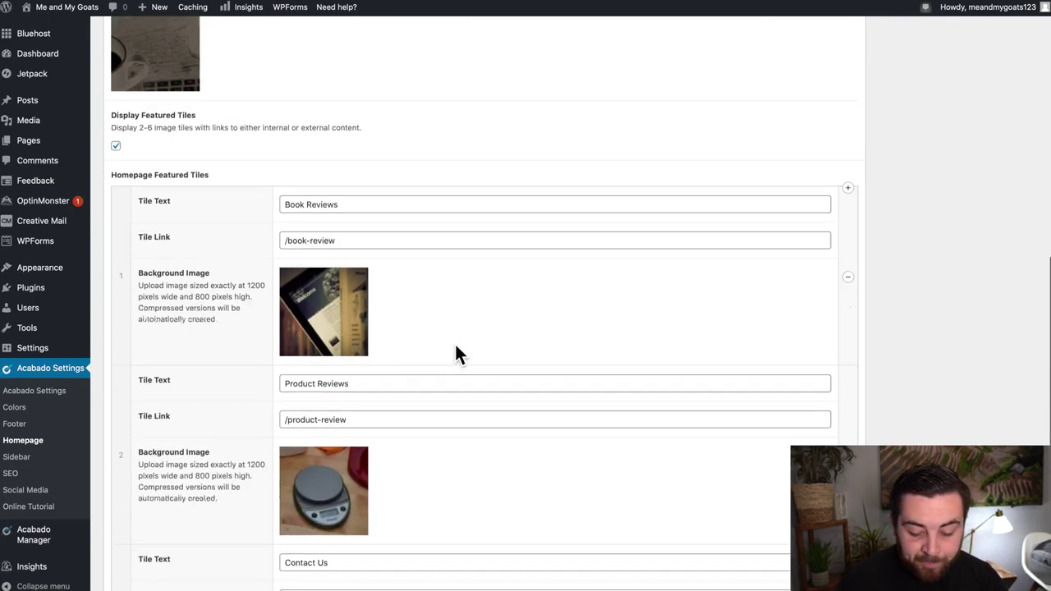
{"action": "scroll", "coordinate": [500, 320], "scroll_direction": "down", "scroll_amount": 4}
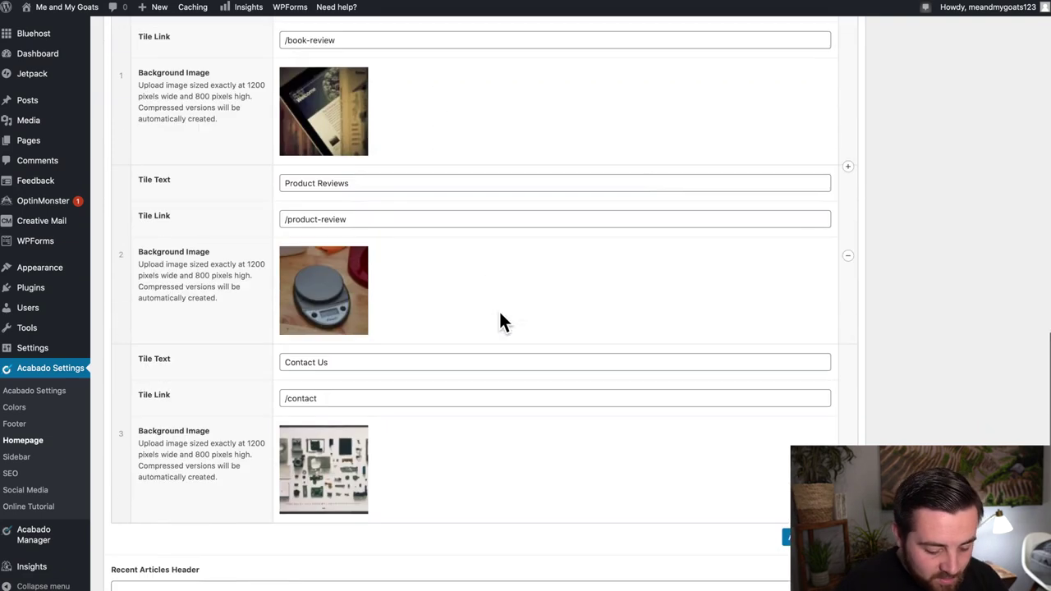
{"action": "scroll", "coordinate": [516, 316], "scroll_direction": "down", "scroll_amount": 2}
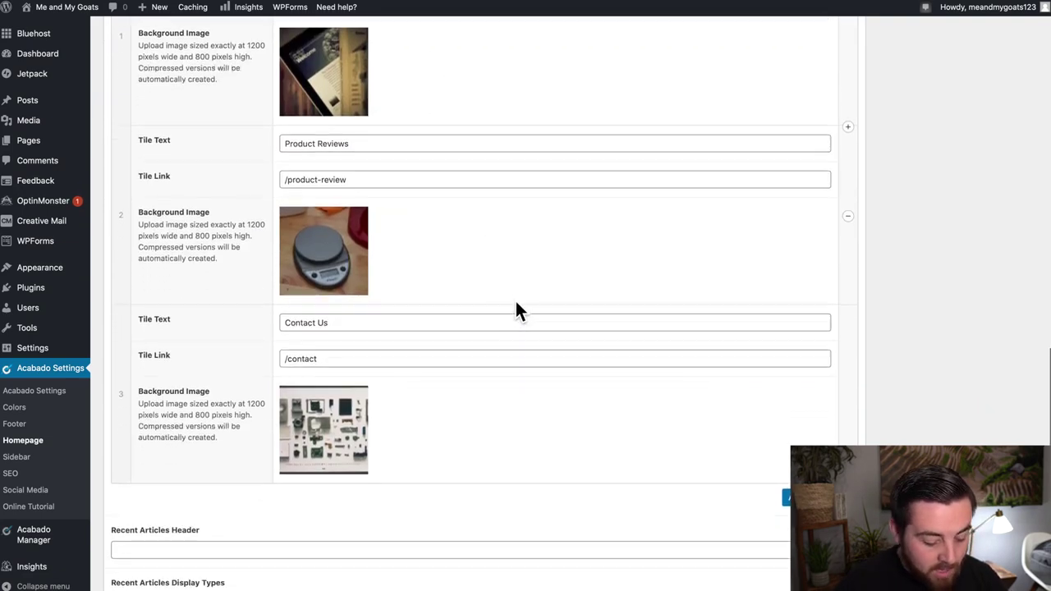
{"action": "scroll", "coordinate": [876, 365], "scroll_direction": "up", "scroll_amount": 8}
{"action": "scroll", "coordinate": [875, 365], "scroll_direction": "down", "scroll_amount": 4}
{"action": "scroll", "coordinate": [1044, 116], "scroll_direction": "up", "scroll_amount": 10}
{"action": "scroll", "coordinate": [1044, 116], "scroll_direction": "up", "scroll_amount": 3}
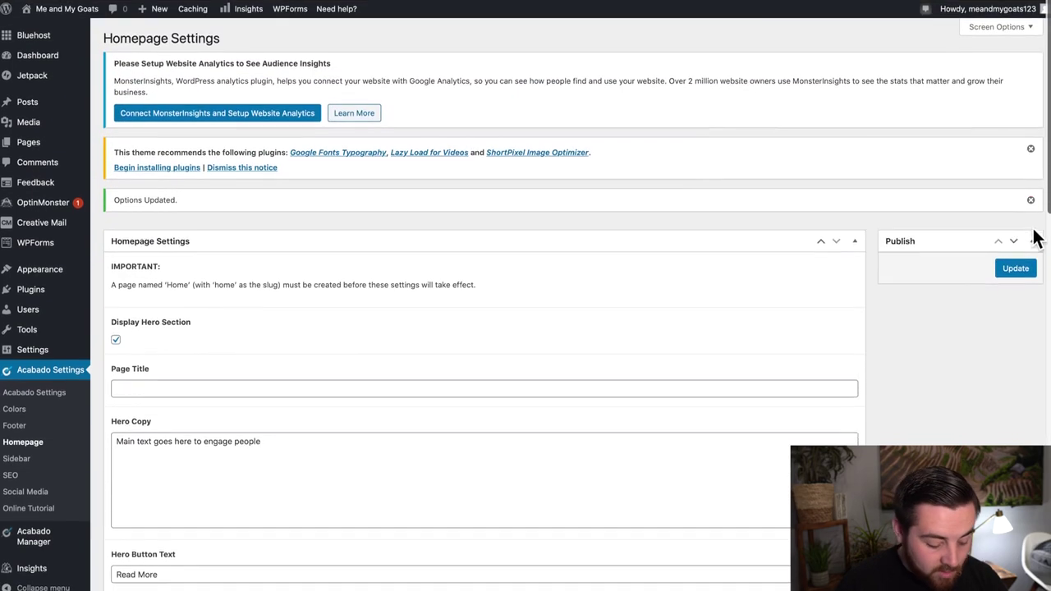
{"action": "scroll", "coordinate": [1010, 281], "scroll_direction": "down", "scroll_amount": 6}
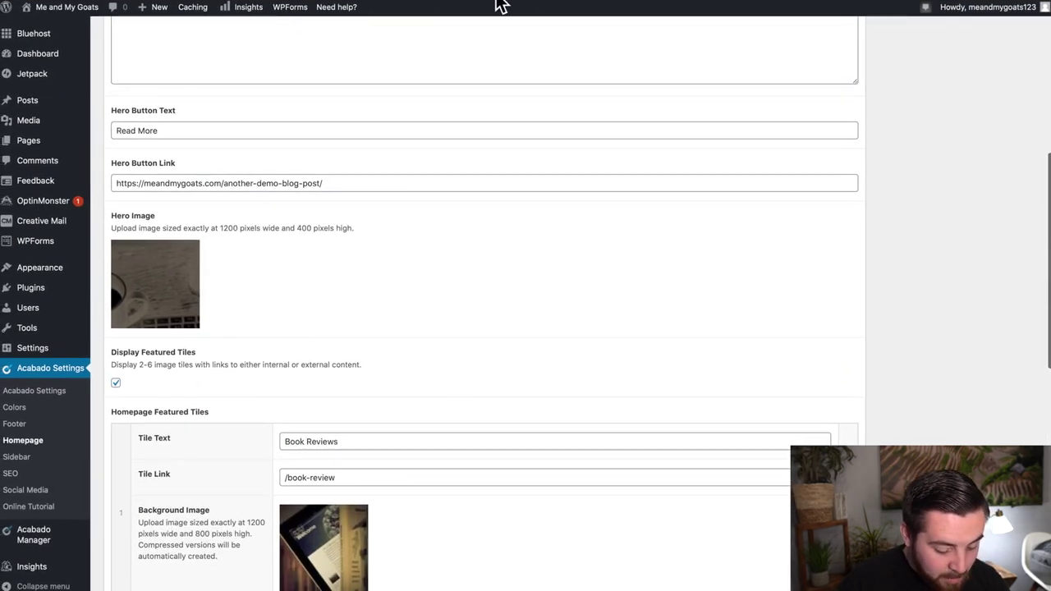
{"action": "scroll", "coordinate": [450, 399], "scroll_direction": "down", "scroll_amount": 3}
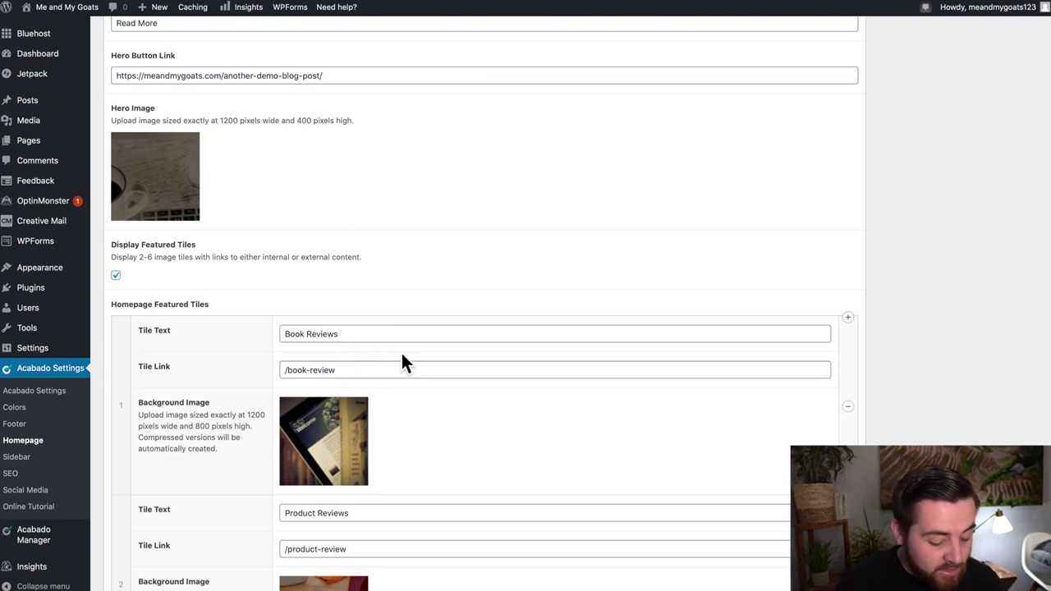
- Update the homepage settings with the featured tiles and look over the tile row on the live homepage
{"action": "scroll", "coordinate": [377, 476], "scroll_direction": "down", "scroll_amount": 4}
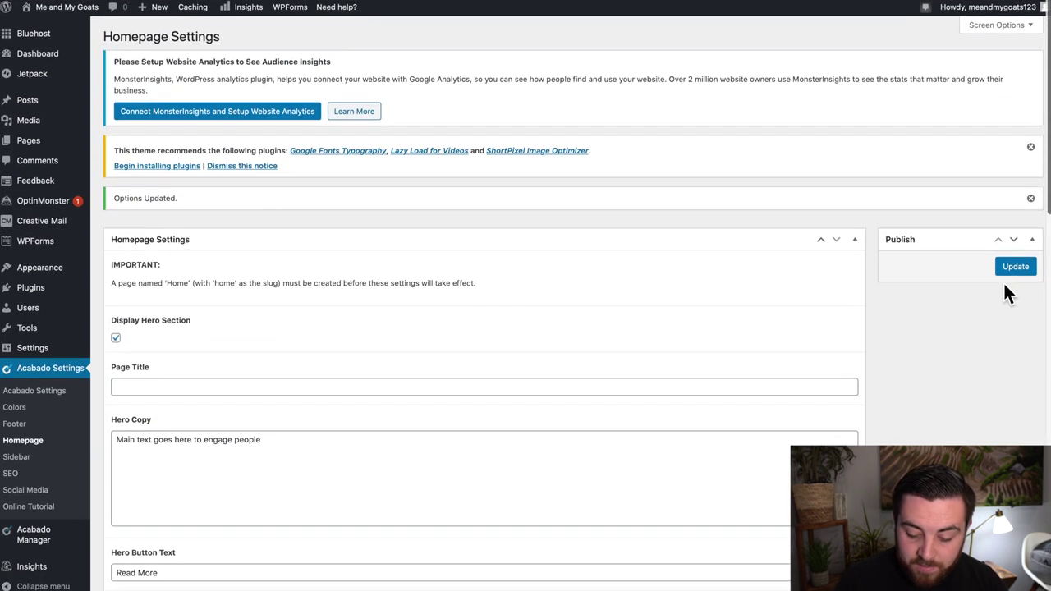
{"action": "left_click", "coordinate": [1013, 266]}
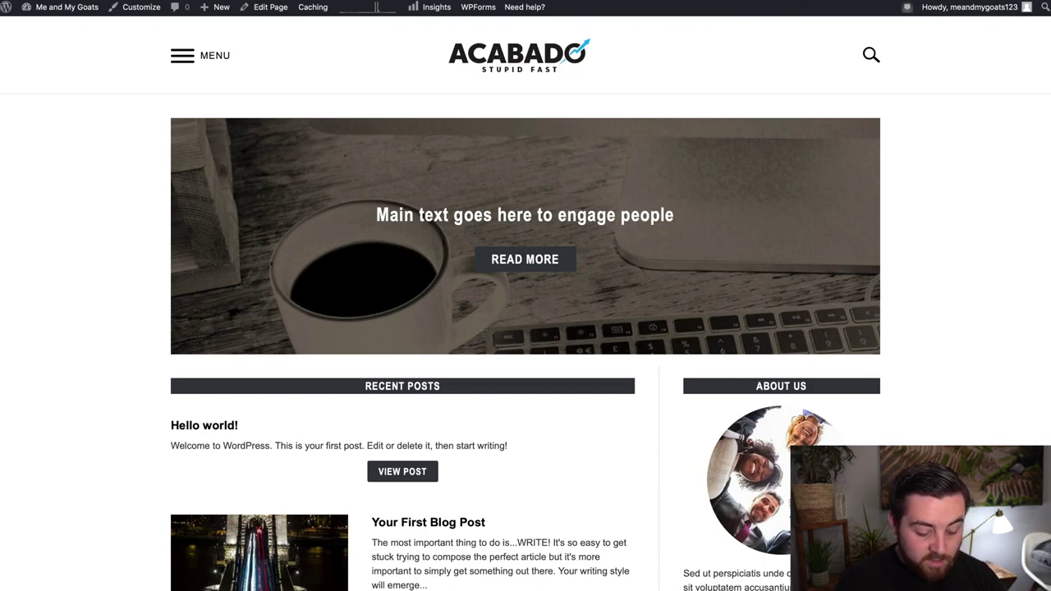
{"action": "scroll", "coordinate": [626, 321], "scroll_direction": "down", "scroll_amount": 3}
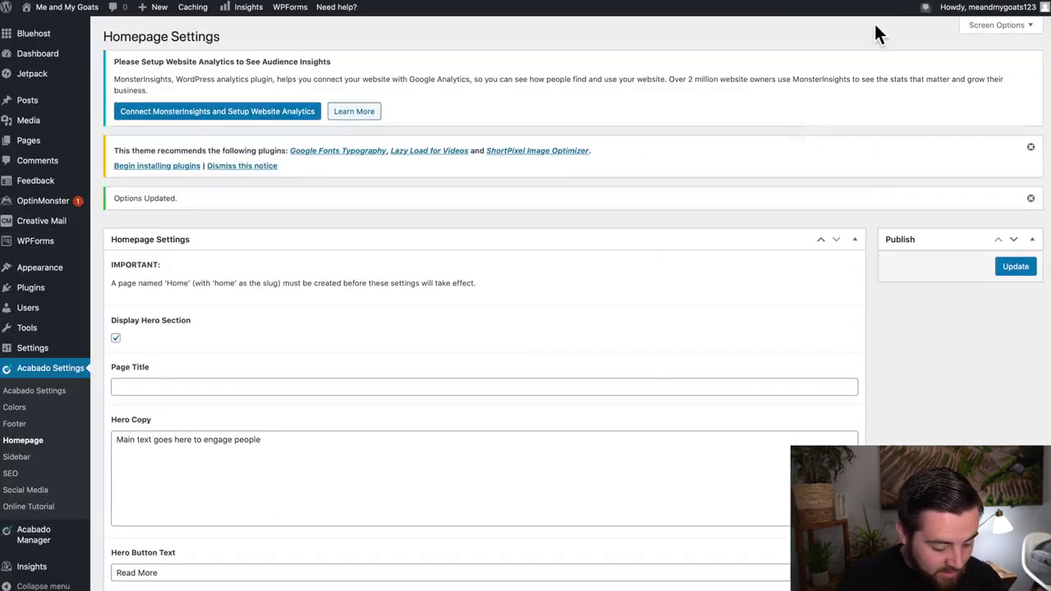
- Remove the empty fourth tile from the Homepage Featured Tiles and update the homepage settings
{"action": "scroll", "coordinate": [530, 337], "scroll_direction": "down", "scroll_amount": 10}
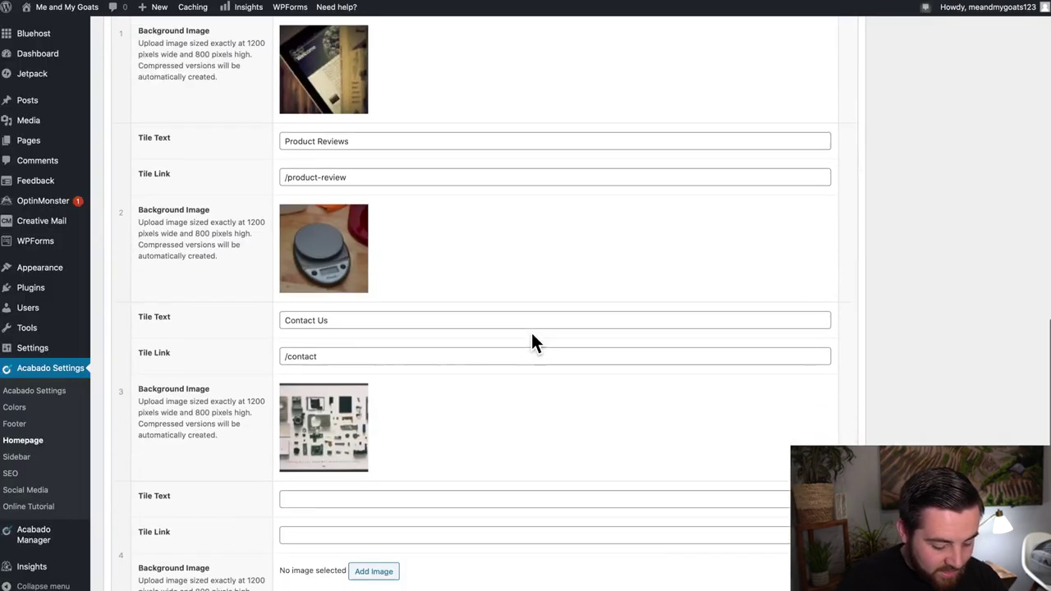
{"action": "scroll", "coordinate": [531, 340], "scroll_direction": "down", "scroll_amount": 2}
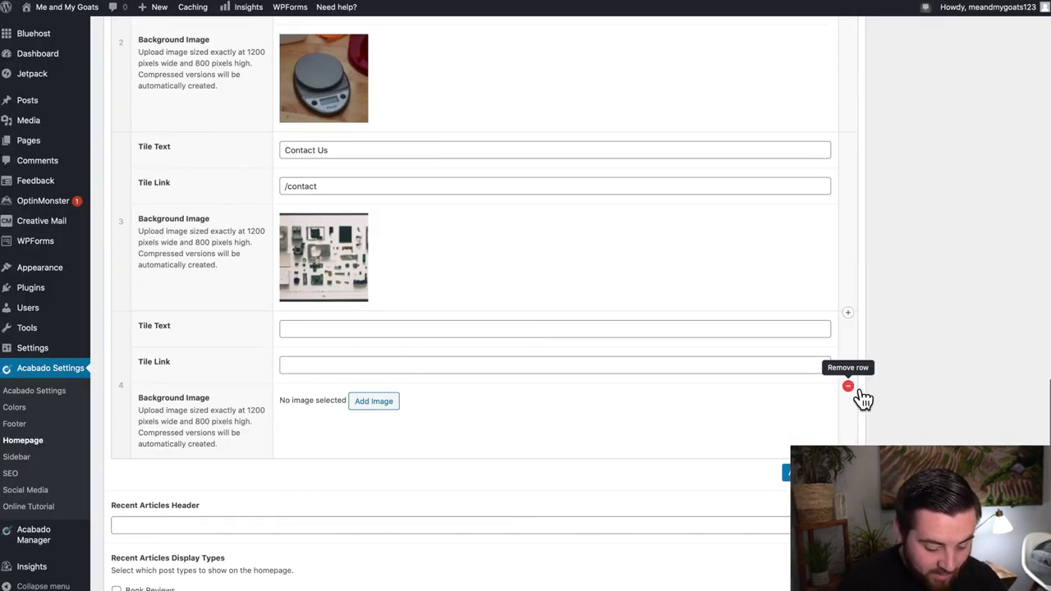
{"action": "left_click", "coordinate": [850, 387]}
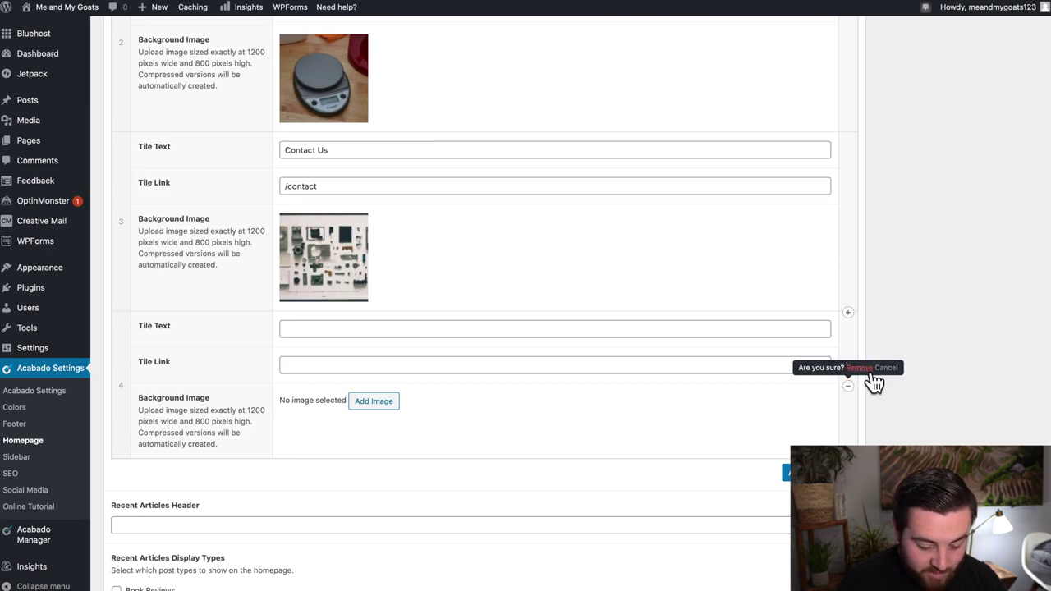
{"action": "left_click", "coordinate": [861, 368]}
{"action": "scroll", "coordinate": [833, 242], "scroll_direction": "up", "scroll_amount": 1}
{"action": "scroll", "coordinate": [854, 177], "scroll_direction": "up", "scroll_amount": 2}
{"action": "scroll", "coordinate": [854, 181], "scroll_direction": "up", "scroll_amount": 10}
{"action": "left_click", "coordinate": [1021, 156]}
- Reload the live homepage and review the layout of its featured tiles below the hero section
{"action": "key", "text": "ctrl+Tab"}
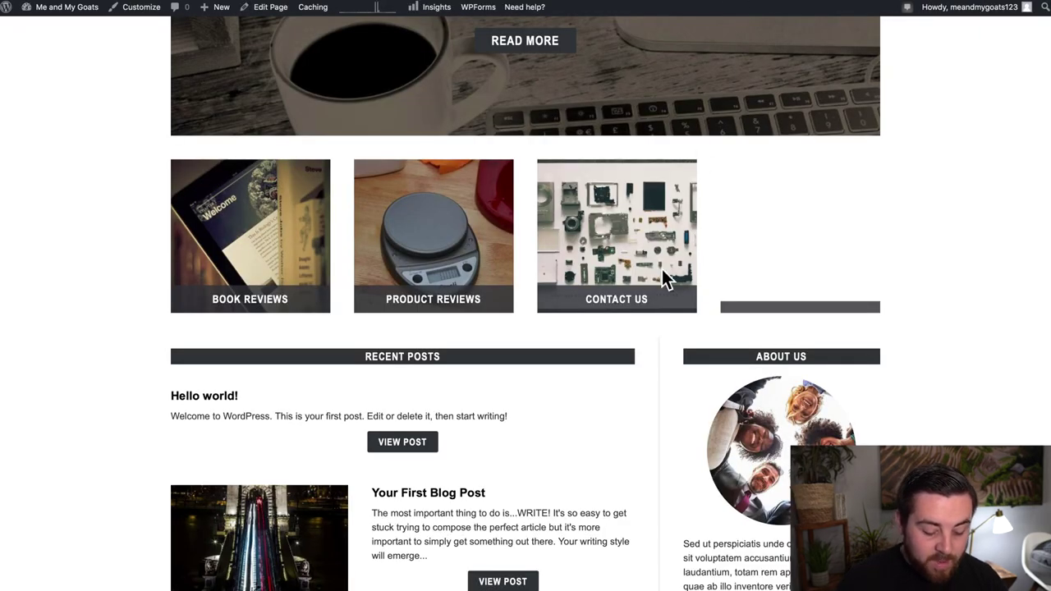
{"action": "key", "text": "ctrl+r"}
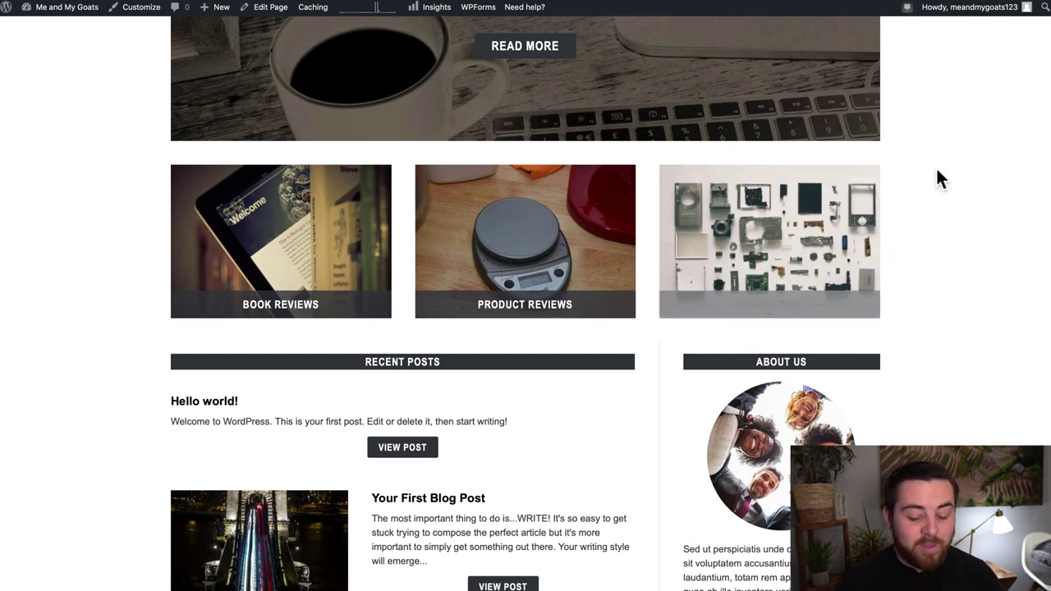
{"action": "scroll", "coordinate": [853, 299], "scroll_direction": "up", "scroll_amount": 5}
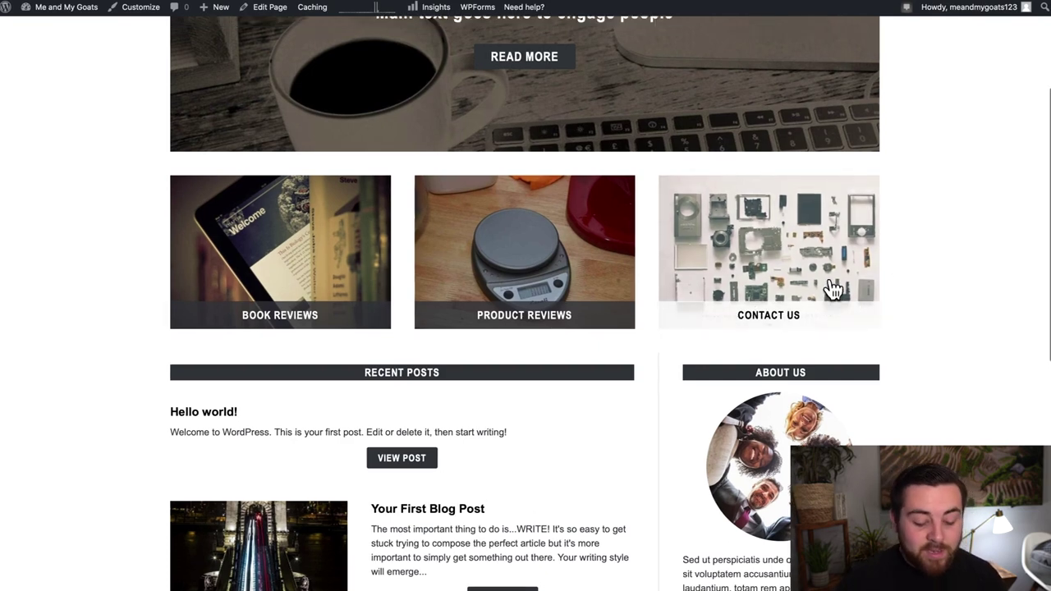
- Open Your First Blog Post from the live homepage's recent posts and look over its content
{"action": "scroll", "coordinate": [829, 288], "scroll_direction": "down", "scroll_amount": 1}
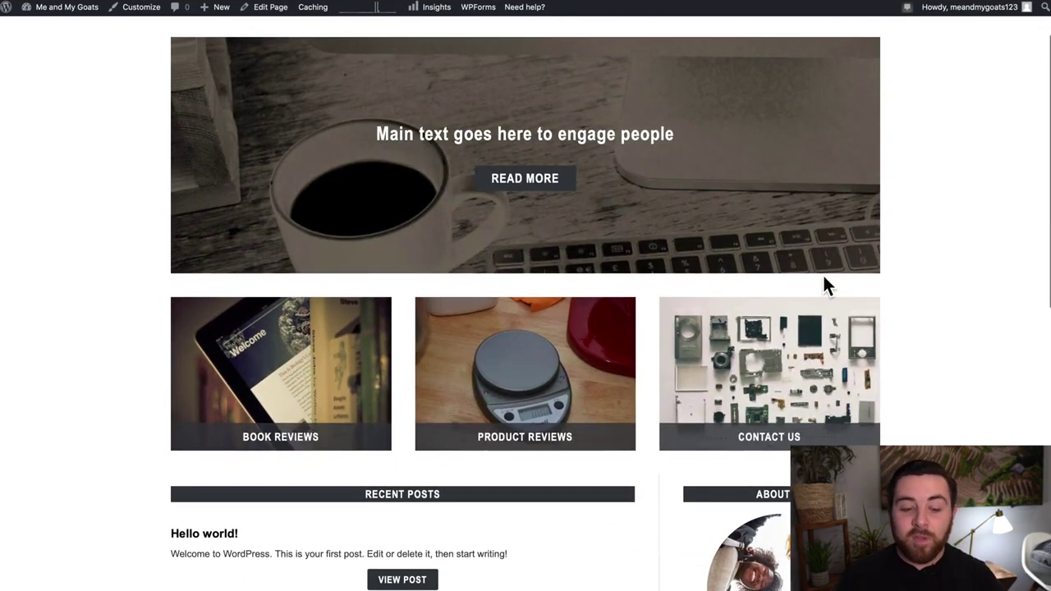
{"action": "scroll", "coordinate": [824, 279], "scroll_direction": "down", "scroll_amount": 3}
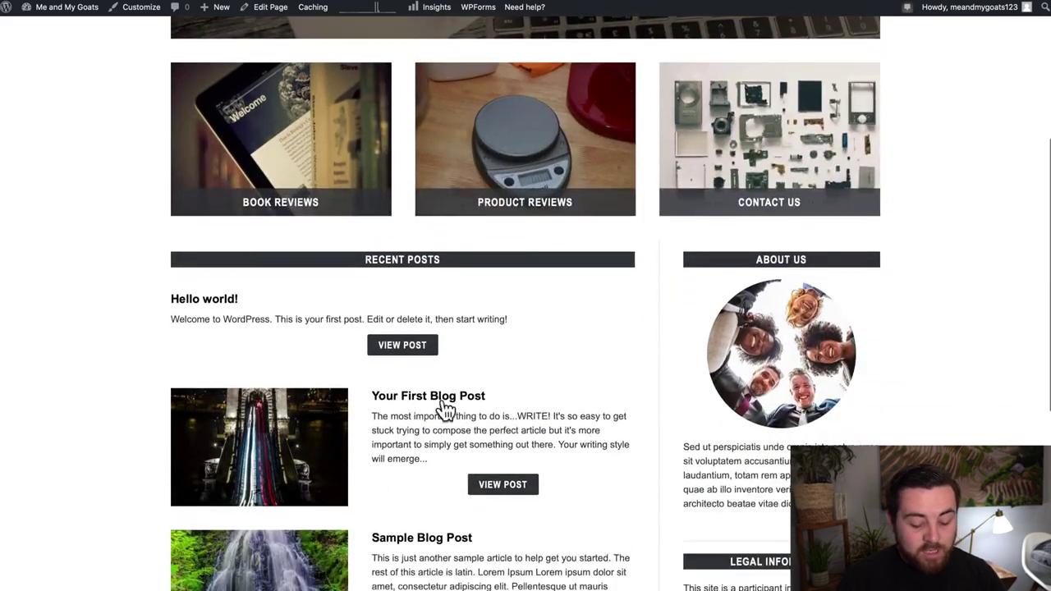
{"action": "left_click", "coordinate": [502, 484]}
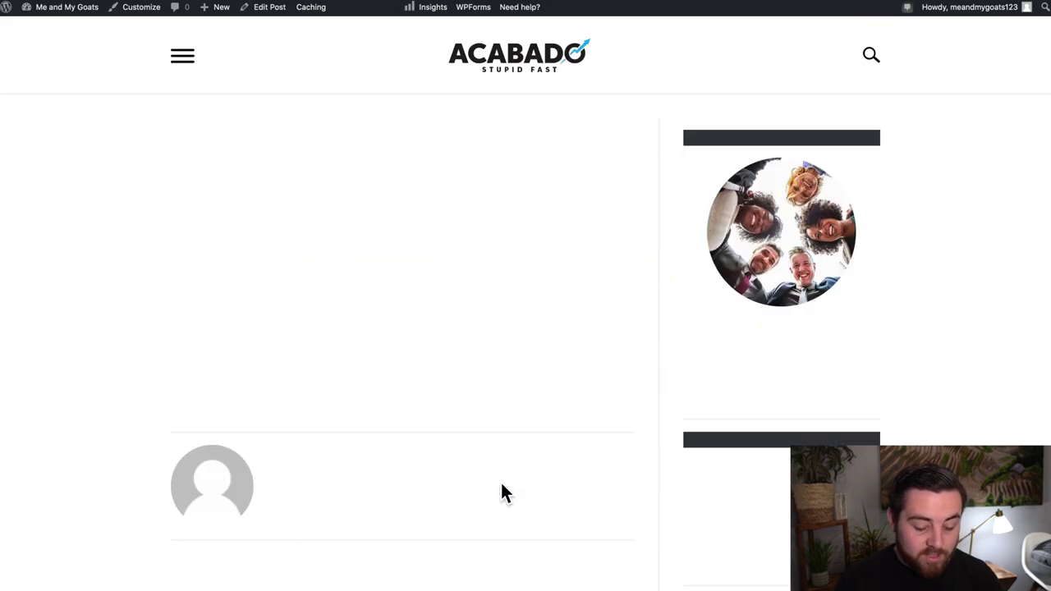
{"action": "scroll", "coordinate": [315, 366], "scroll_direction": "down", "scroll_amount": 2}
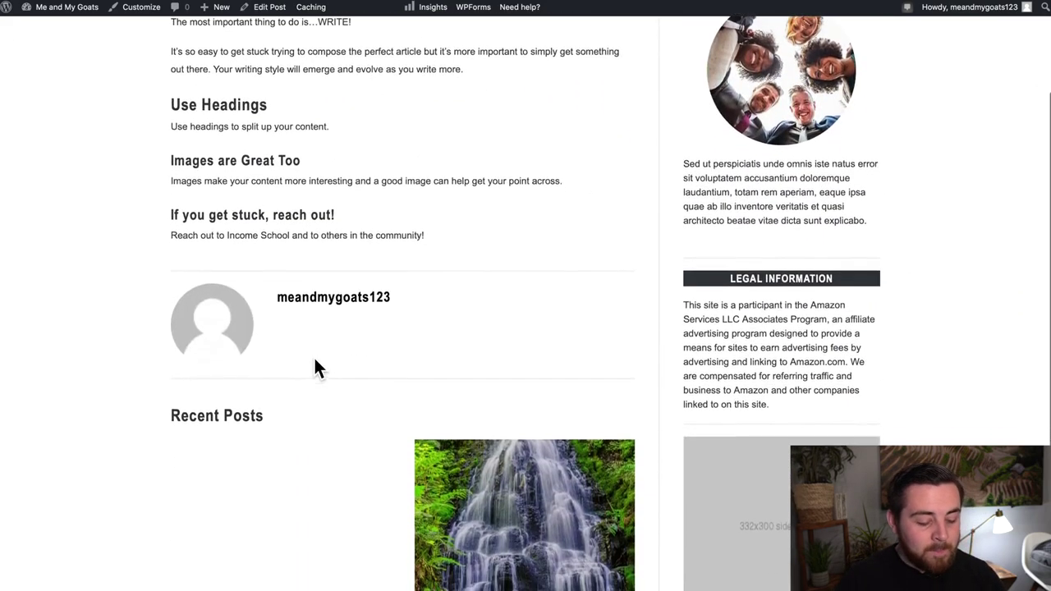
{"action": "scroll", "coordinate": [304, 328], "scroll_direction": "up", "scroll_amount": 2}
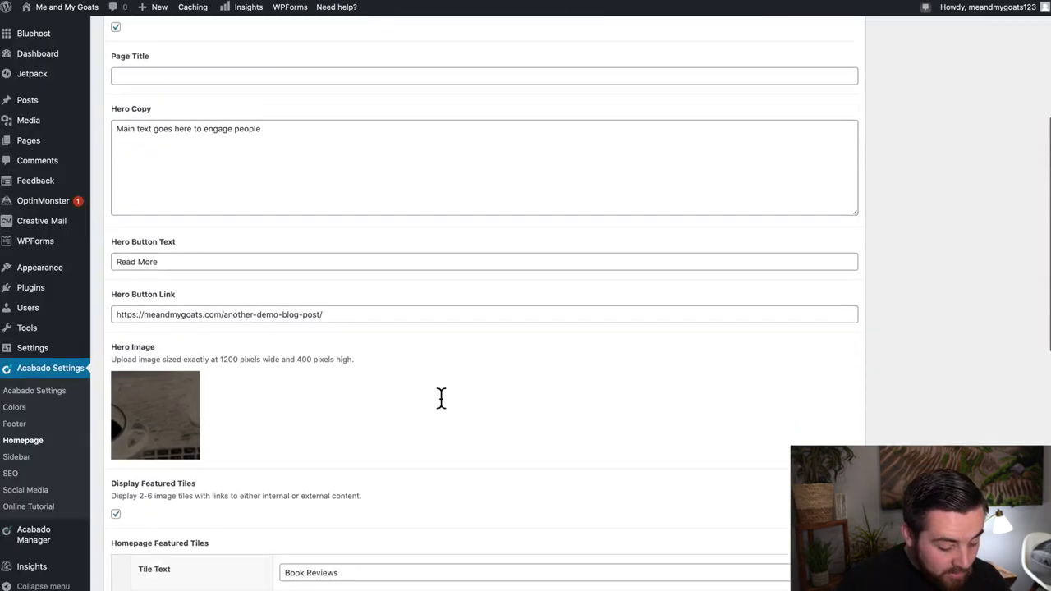
- Return to the live homepage's recent posts and compare them with the Recent Articles header and display types in the homepage settings
{"action": "scroll", "coordinate": [441, 397], "scroll_direction": "down", "scroll_amount": 10}
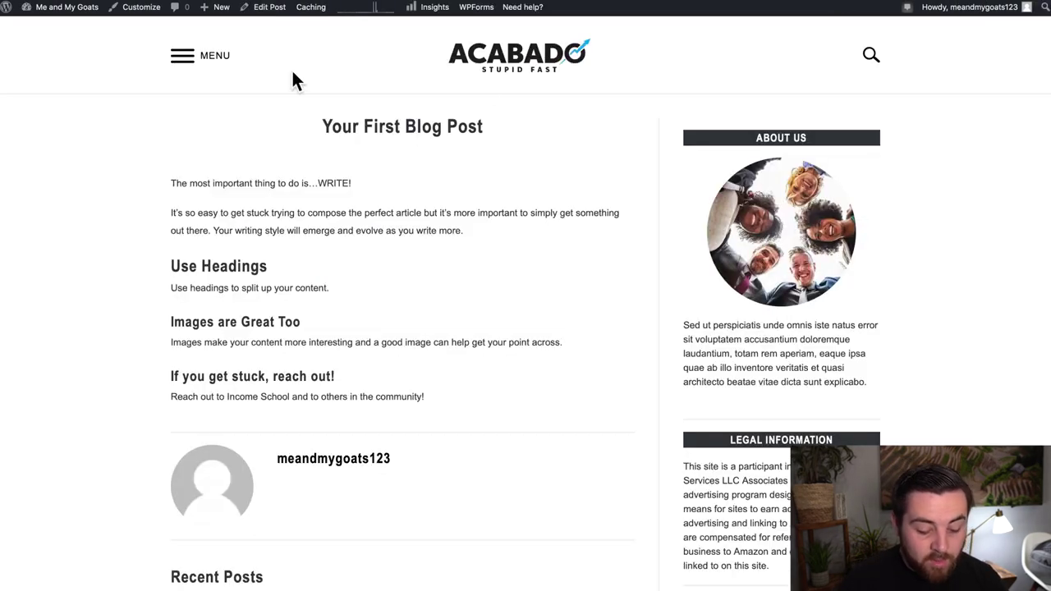
{"action": "left_click", "coordinate": [523, 61]}
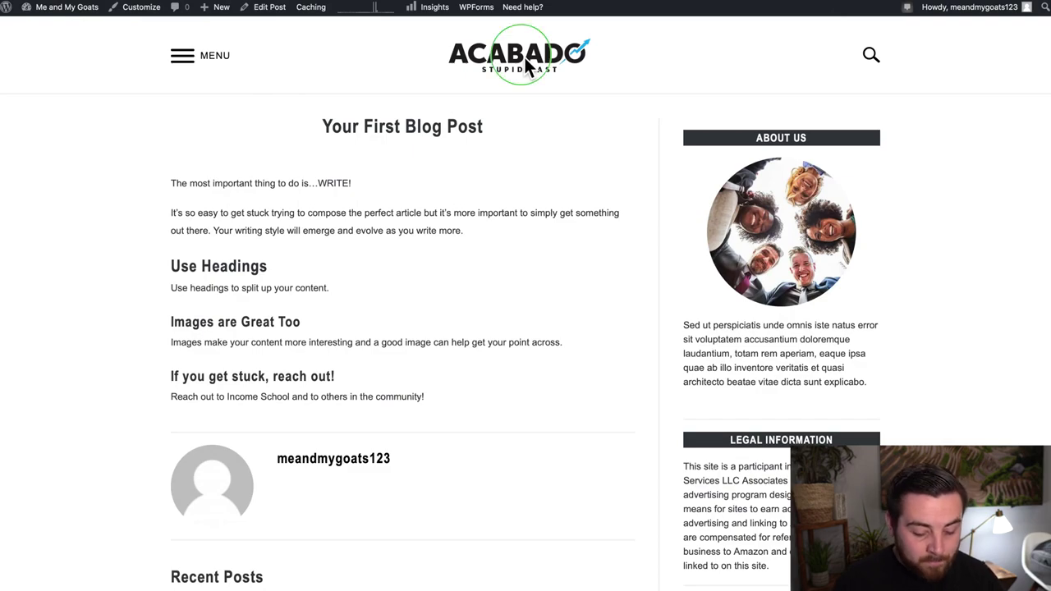
{"action": "right_click", "coordinate": [524, 58]}
{"action": "left_click", "coordinate": [456, 118]}
{"action": "scroll", "coordinate": [456, 118], "scroll_direction": "down", "scroll_amount": 8}
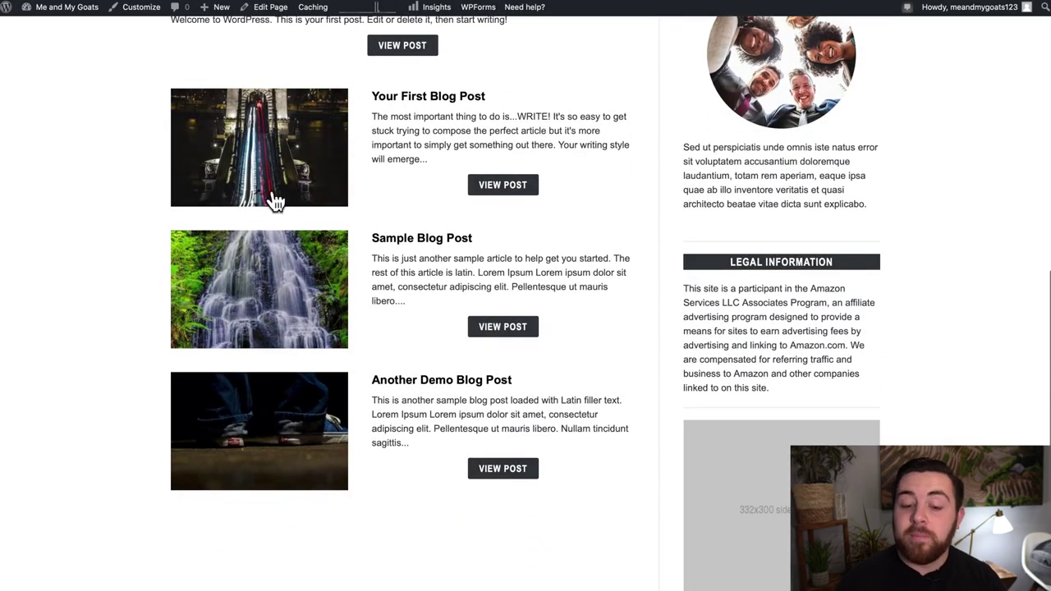
{"action": "left_click", "coordinate": [907, 7]}
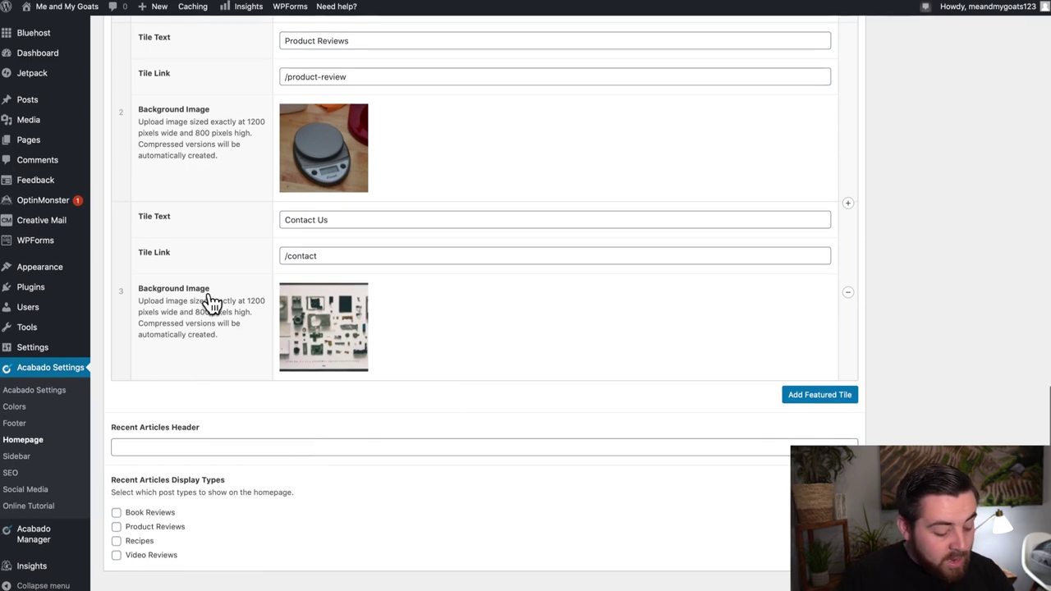
{"action": "scroll", "coordinate": [201, 289], "scroll_direction": "up", "scroll_amount": 2}
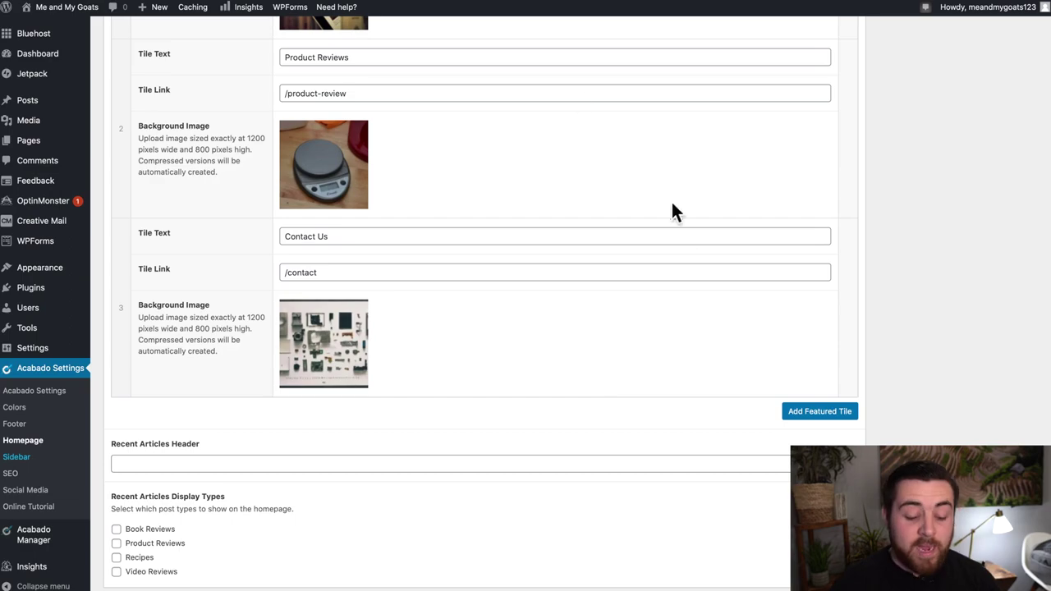
- Review the About Us, Legal Information and ad sections in the live homepage's sidebar
{"action": "key", "text": "ctrl+Tab"}
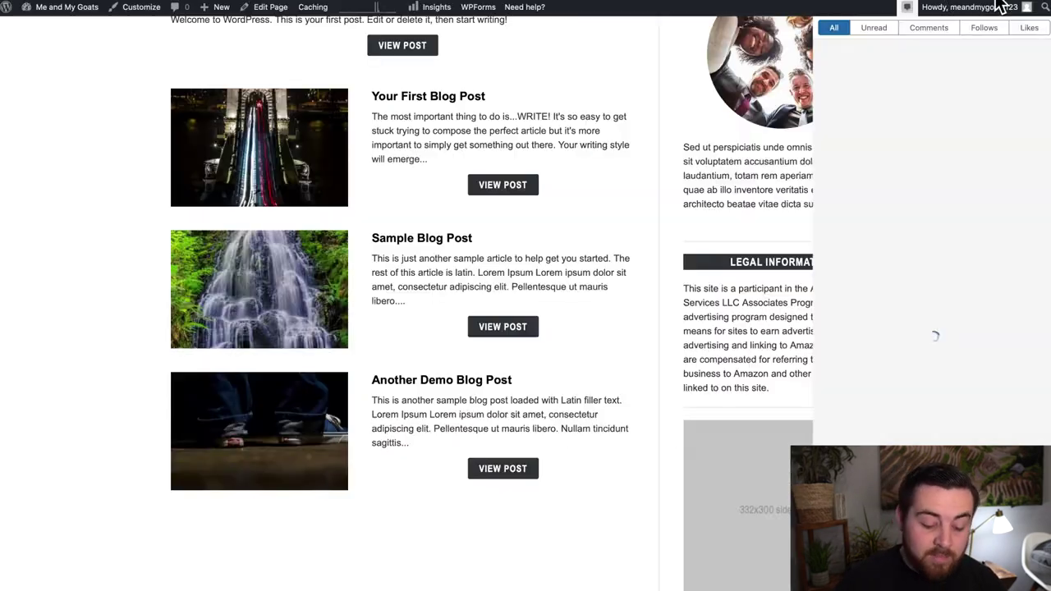
{"action": "left_click", "coordinate": [590, 92]}
{"action": "scroll", "coordinate": [589, 95], "scroll_direction": "up", "scroll_amount": 5}
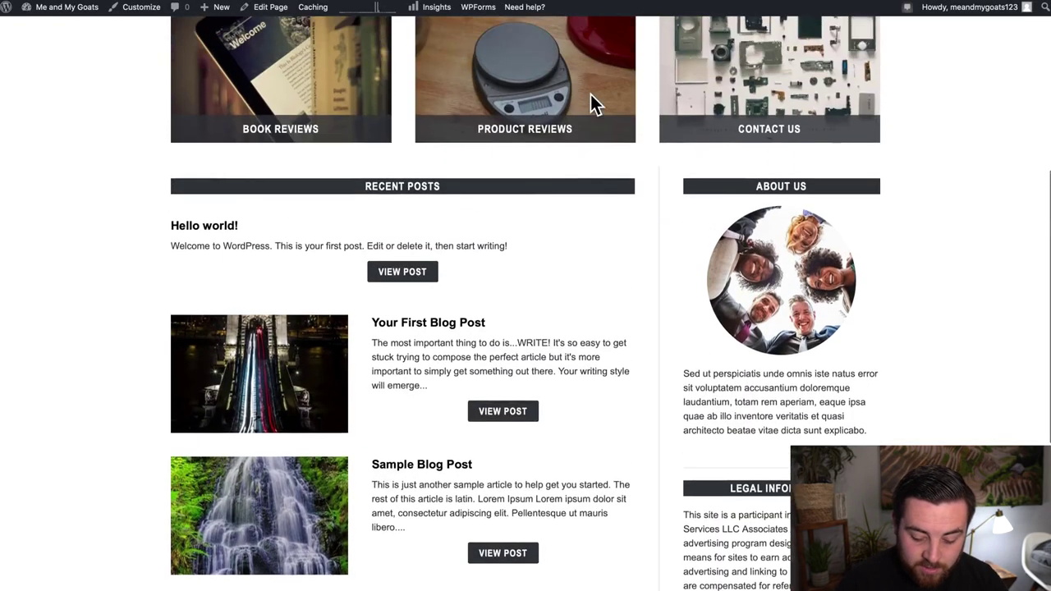
{"action": "scroll", "coordinate": [588, 103], "scroll_direction": "down", "scroll_amount": 2}
{"action": "scroll", "coordinate": [806, 441], "scroll_direction": "down", "scroll_amount": 2}
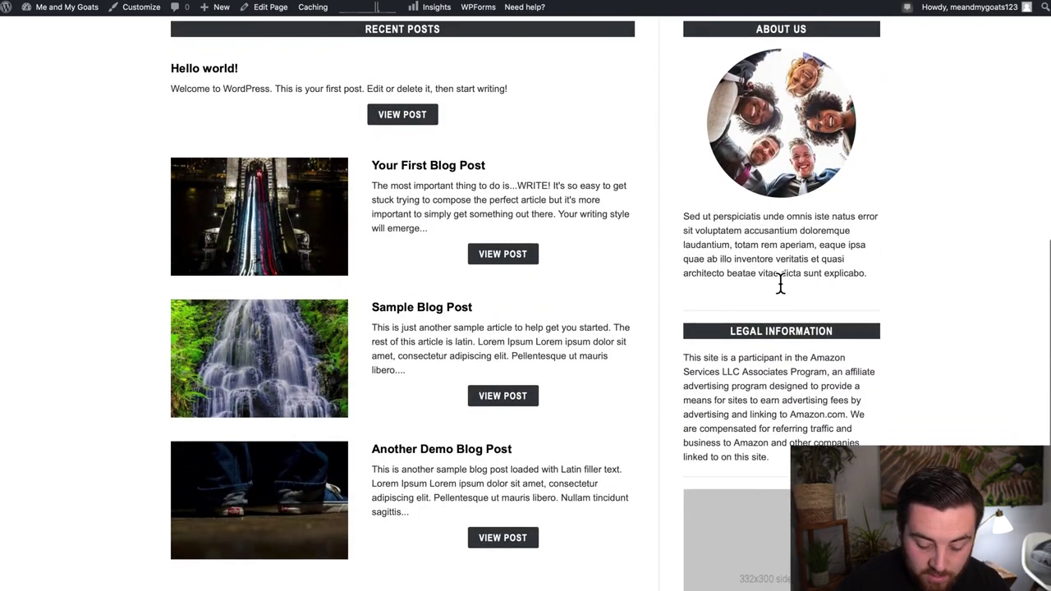
{"action": "scroll", "coordinate": [780, 283], "scroll_direction": "down", "scroll_amount": 1}
{"action": "scroll", "coordinate": [851, 268], "scroll_direction": "down", "scroll_amount": 2}
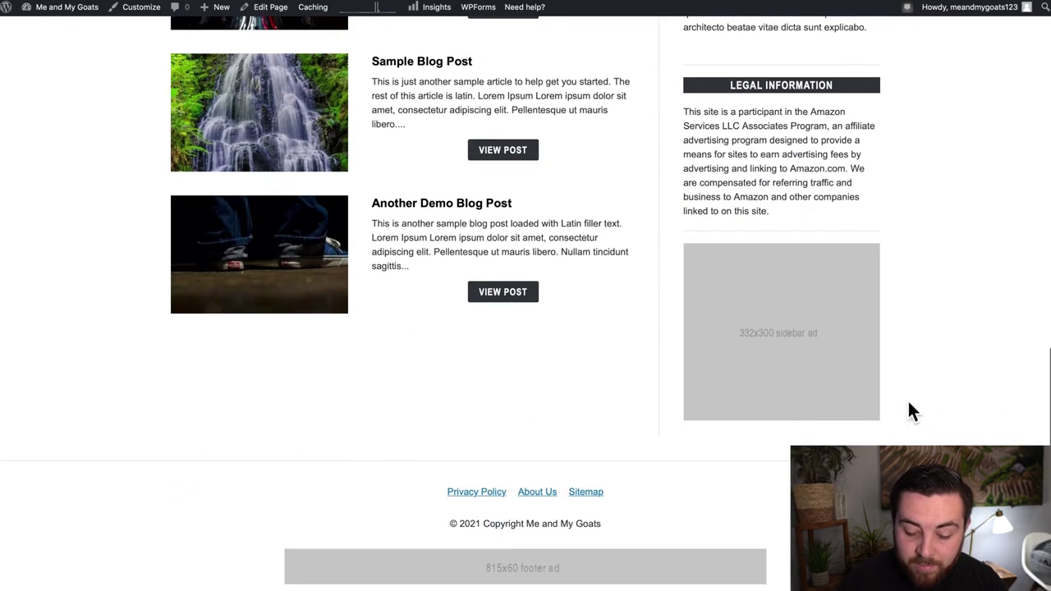
- Open the Acabado Sidebar settings and compare the About header, image and copy with the live homepage
{"action": "left_click", "coordinate": [913, 7]}
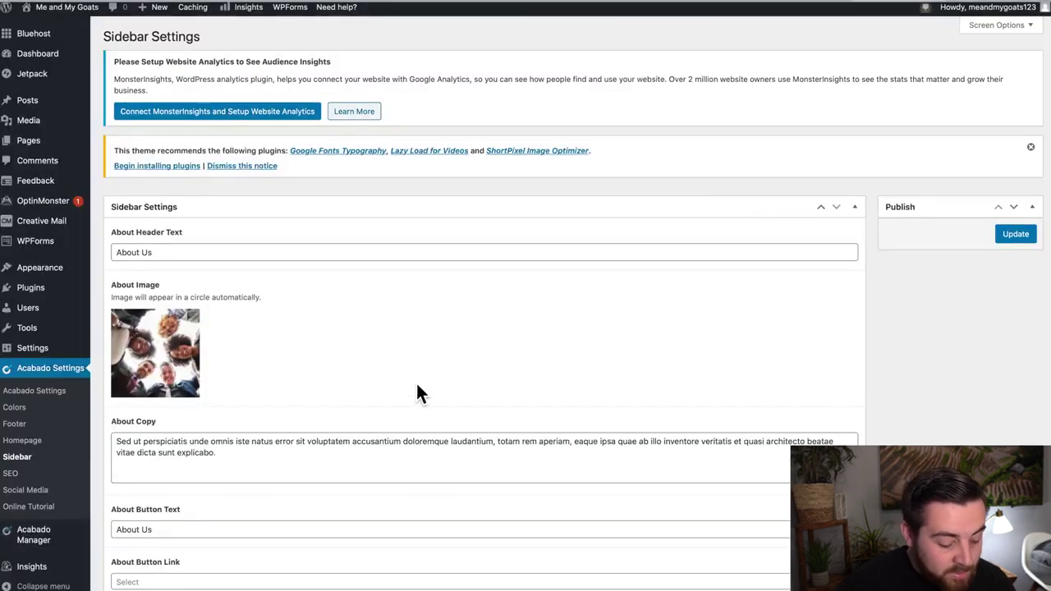
{"action": "scroll", "coordinate": [435, 382], "scroll_direction": "down", "scroll_amount": 1}
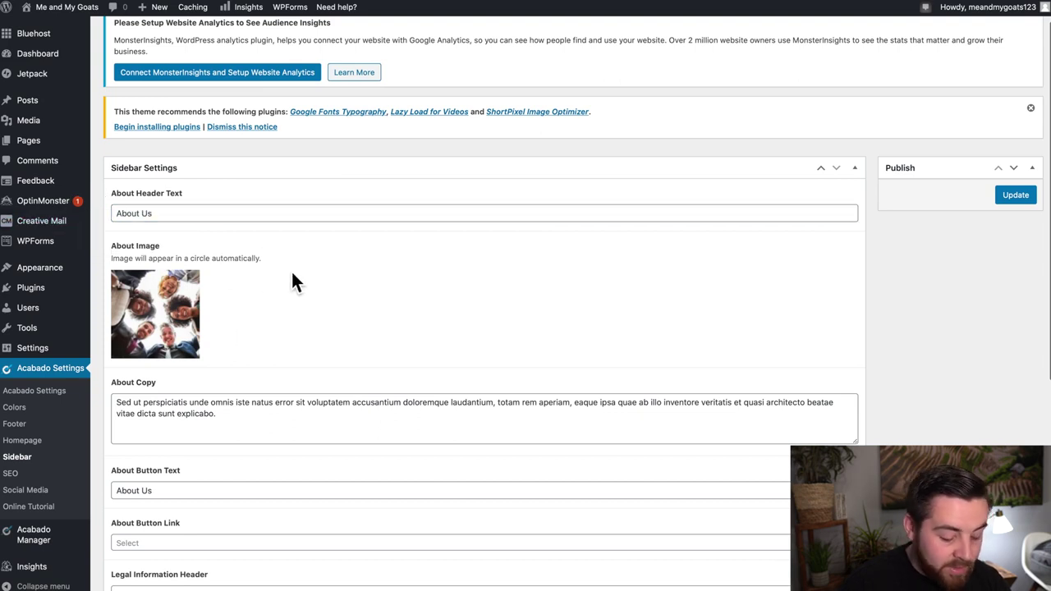
{"action": "left_click_drag", "start_coordinate": [244, 432], "coordinate": [105, 399]}
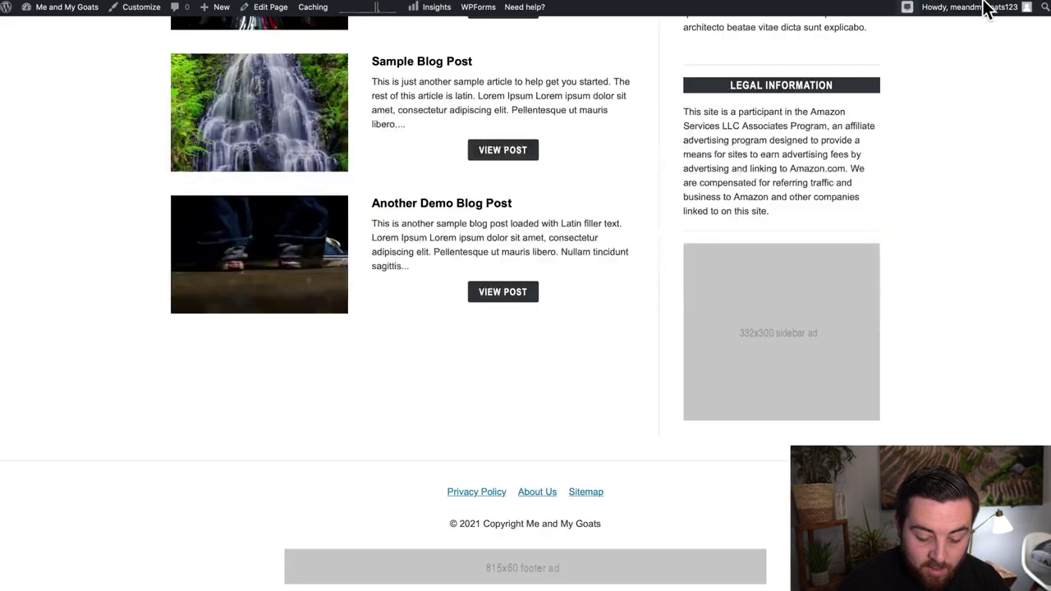
{"action": "scroll", "coordinate": [824, 195], "scroll_direction": "up", "scroll_amount": 5}
{"action": "scroll", "coordinate": [826, 195], "scroll_direction": "down", "scroll_amount": 1}
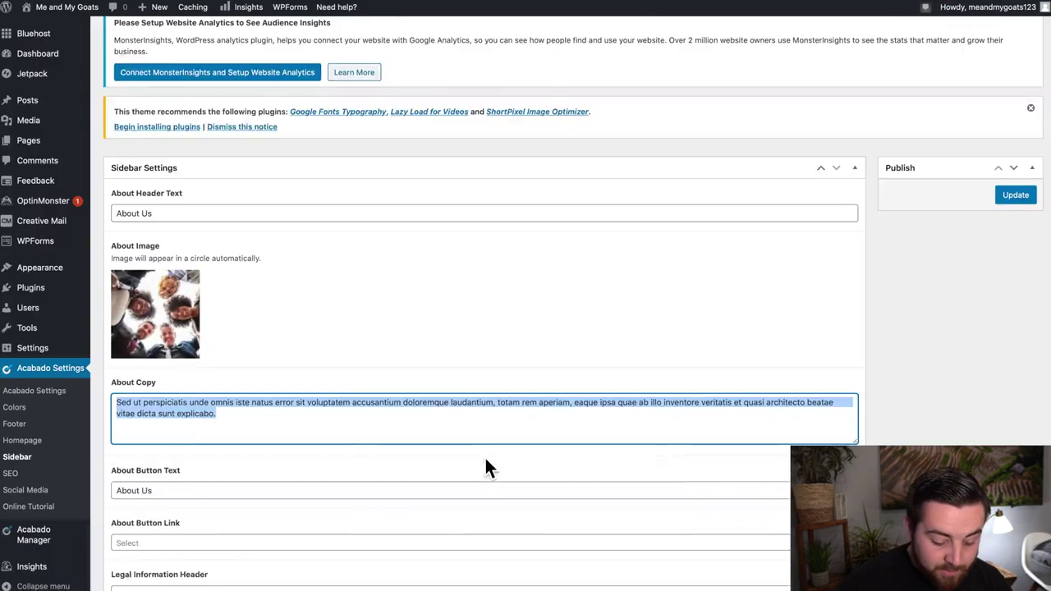
- Examine the About button, Legal Information and Sidebar Ad fields in the Sidebar settings
{"action": "scroll", "coordinate": [486, 459], "scroll_direction": "down", "scroll_amount": 1}
{"action": "left_click", "coordinate": [527, 380]}
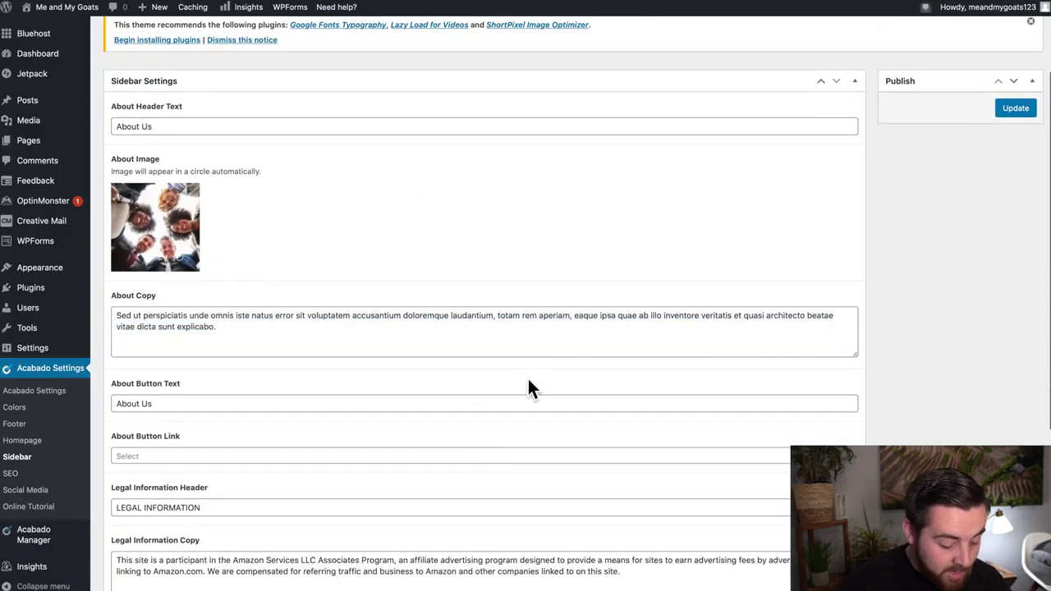
{"action": "scroll", "coordinate": [527, 379], "scroll_direction": "down", "scroll_amount": 3}
{"action": "scroll", "coordinate": [528, 381], "scroll_direction": "down", "scroll_amount": 1}
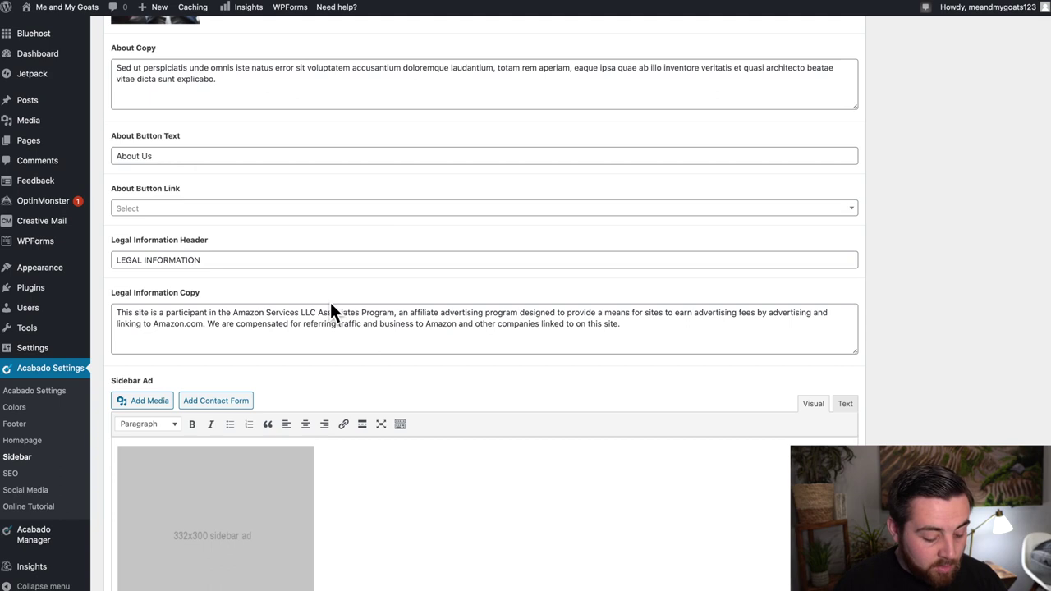
{"action": "scroll", "coordinate": [332, 314], "scroll_direction": "down", "scroll_amount": 2}
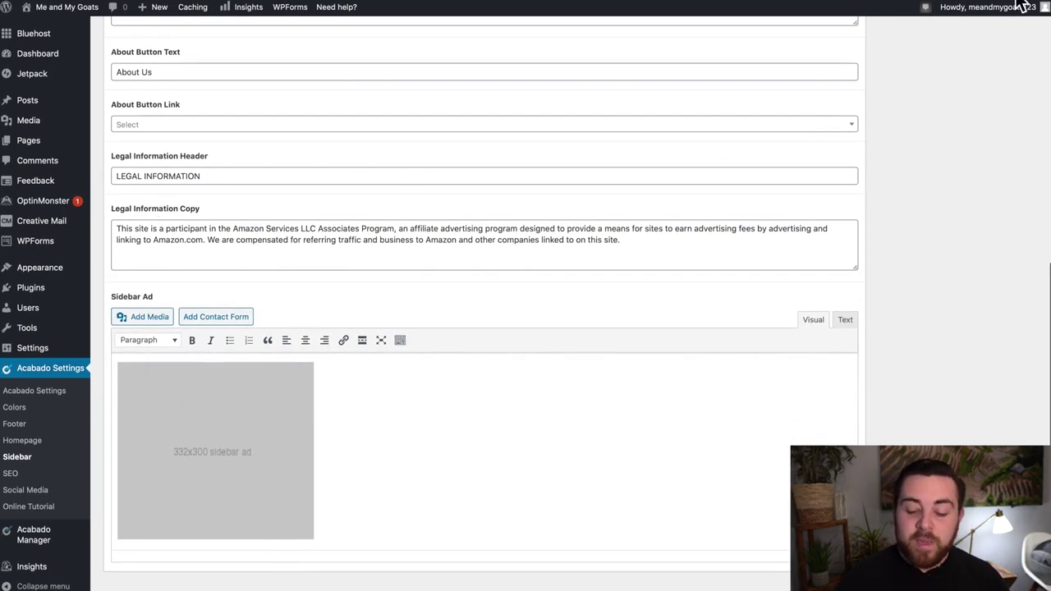
- Check the About Us and Legal Information blocks on the live homepage, and return to the Sidebar settings
{"action": "mouse_move", "coordinate": [1016, 6]}
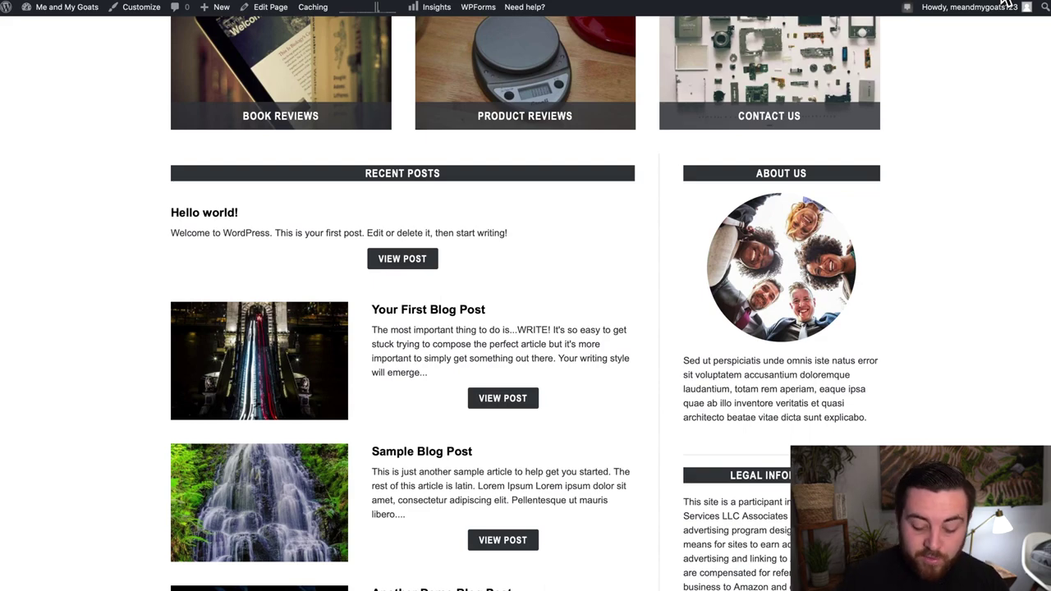
{"action": "scroll", "coordinate": [958, 302], "scroll_direction": "down", "scroll_amount": 2}
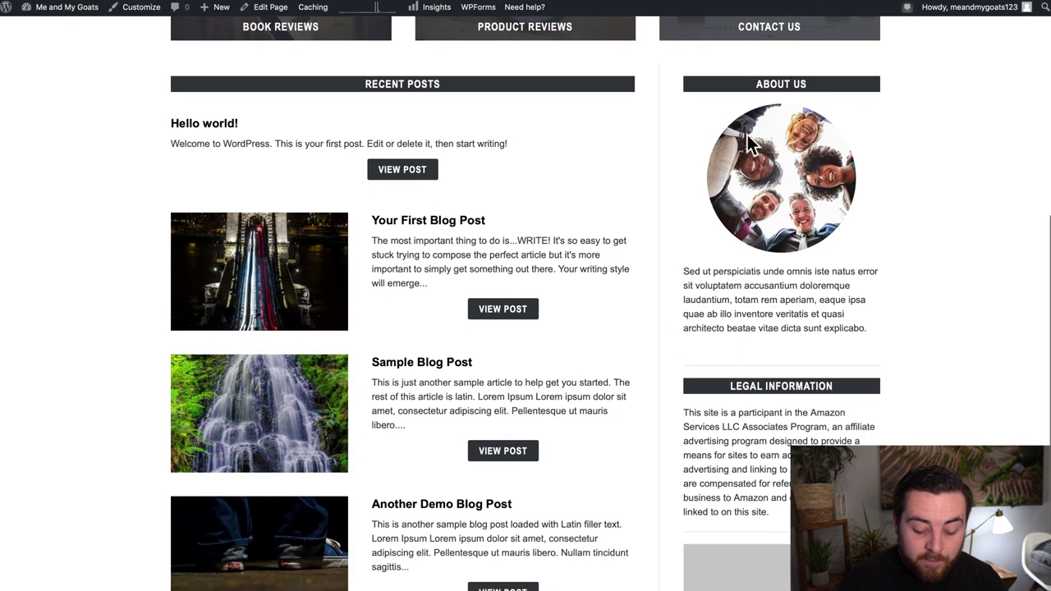
{"action": "scroll", "coordinate": [526, 328], "scroll_direction": "down", "scroll_amount": 2}
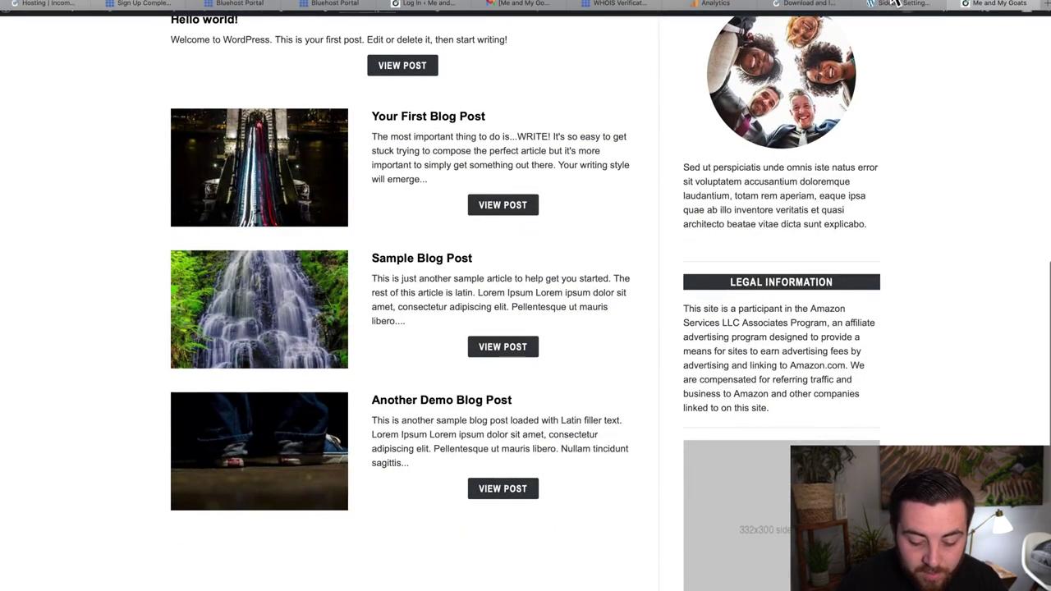
{"action": "left_click", "coordinate": [891, 5]}
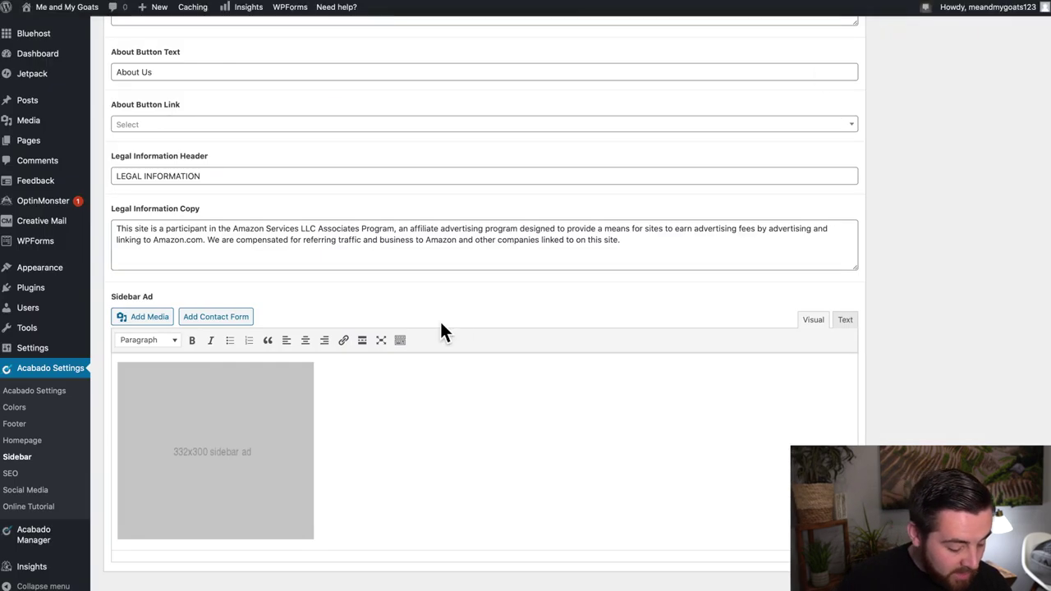
- Open the Acabado SEO settings and examine the site title, description, Google Analytics, review type and schema options
{"action": "left_click", "coordinate": [10, 474]}
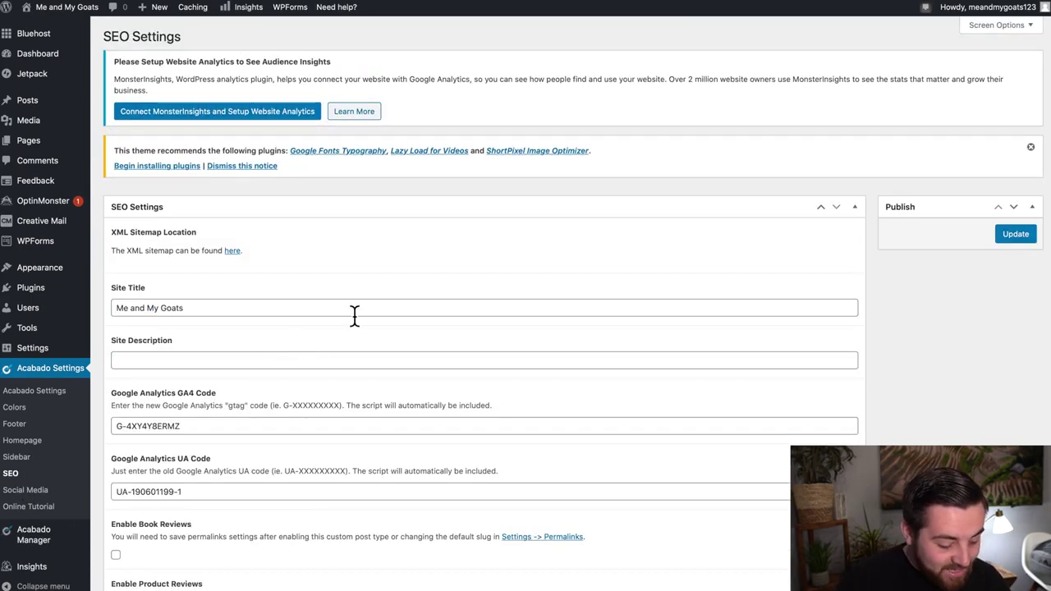
{"action": "scroll", "coordinate": [354, 316], "scroll_direction": "down", "scroll_amount": 2}
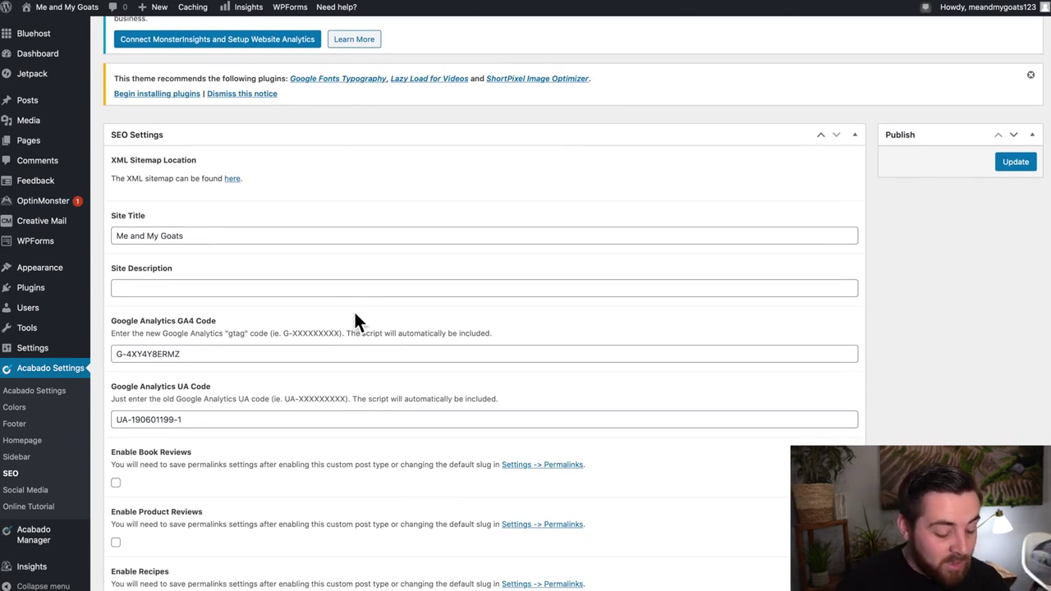
{"action": "scroll", "coordinate": [223, 270], "scroll_direction": "down", "scroll_amount": 2}
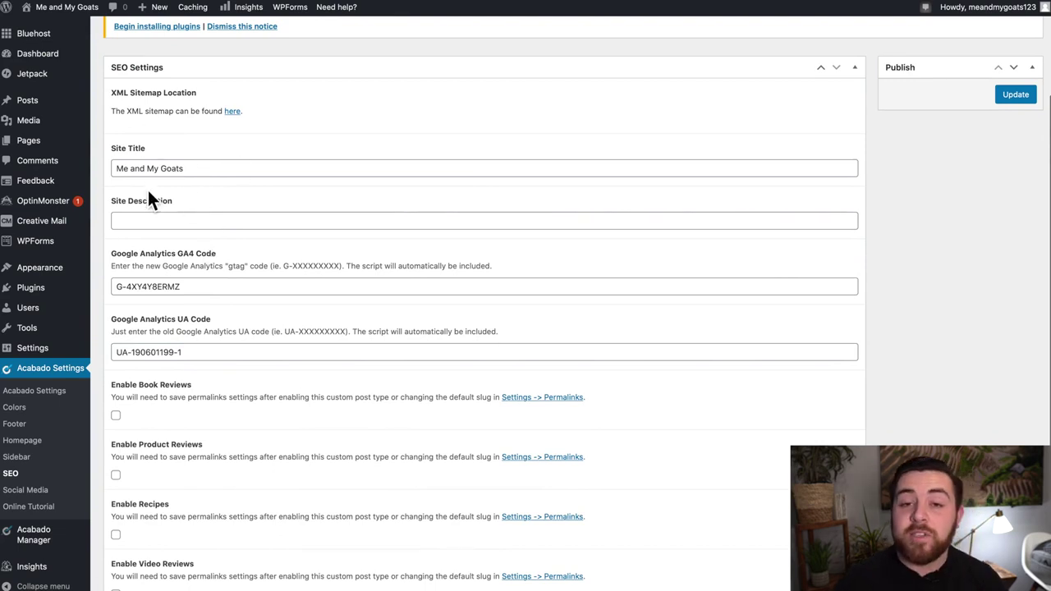
{"action": "scroll", "coordinate": [144, 247], "scroll_direction": "down", "scroll_amount": 2}
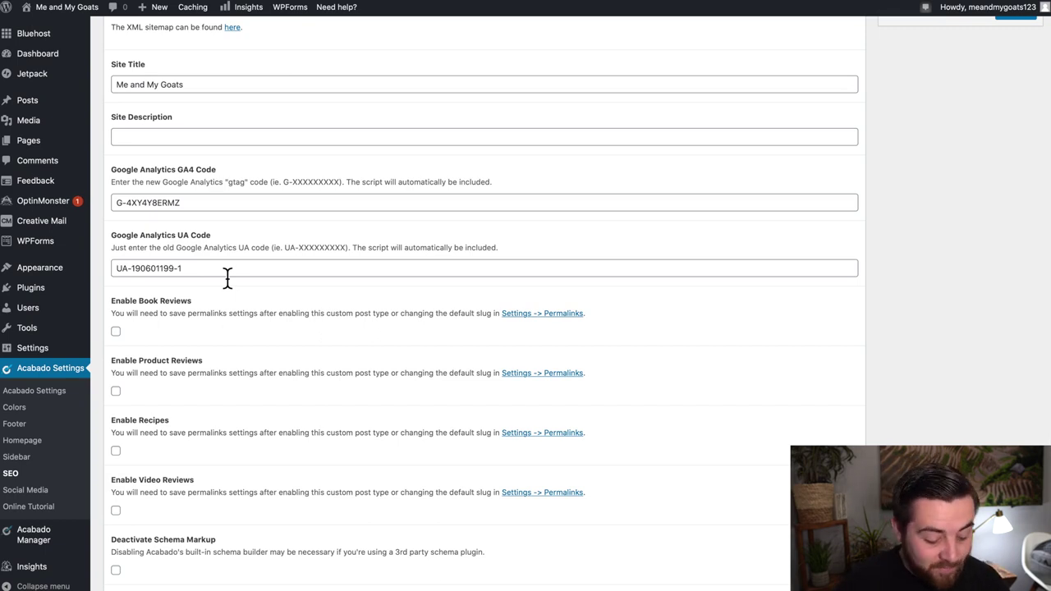
{"action": "scroll", "coordinate": [227, 278], "scroll_direction": "down", "scroll_amount": 2}
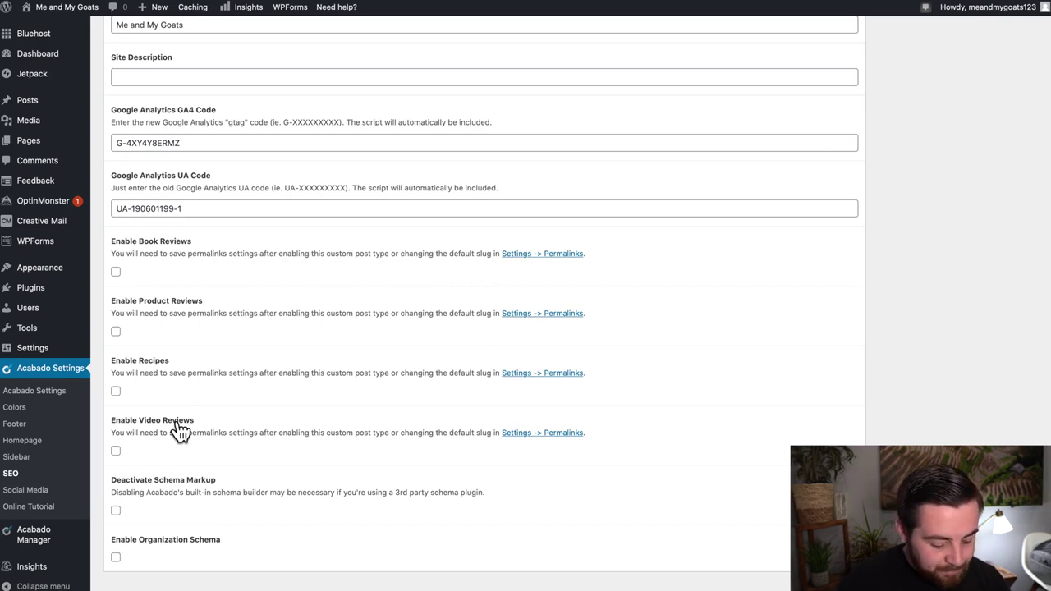
{"action": "scroll", "coordinate": [376, 298], "scroll_direction": "up", "scroll_amount": 3}
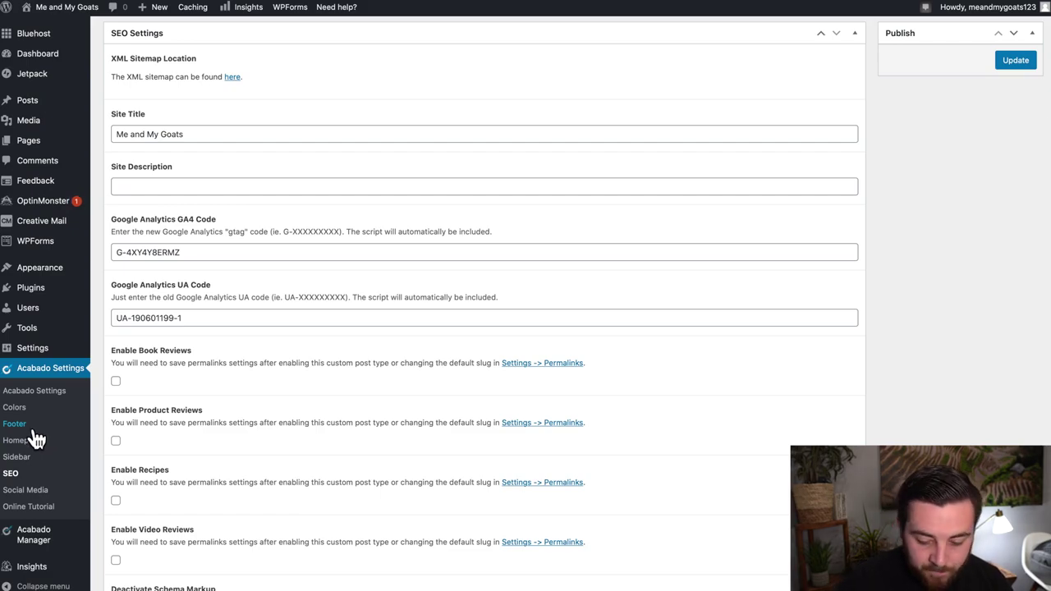
- Open the Acabado Footer settings and compare the copyright text and footer ad with the live homepage's footer
{"action": "left_click", "coordinate": [989, 7]}
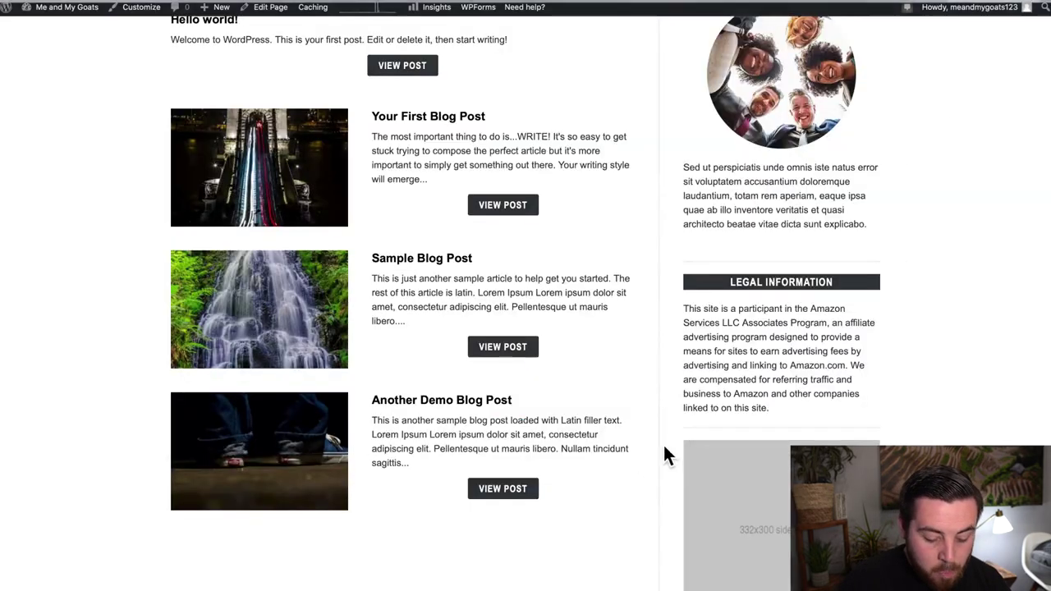
{"action": "scroll", "coordinate": [690, 427], "scroll_direction": "down", "scroll_amount": 5}
{"action": "scroll", "coordinate": [600, 286], "scroll_direction": "up", "scroll_amount": 10}
{"action": "scroll", "coordinate": [493, 246], "scroll_direction": "down", "scroll_amount": 2}
{"action": "scroll", "coordinate": [522, 346], "scroll_direction": "down", "scroll_amount": 10}
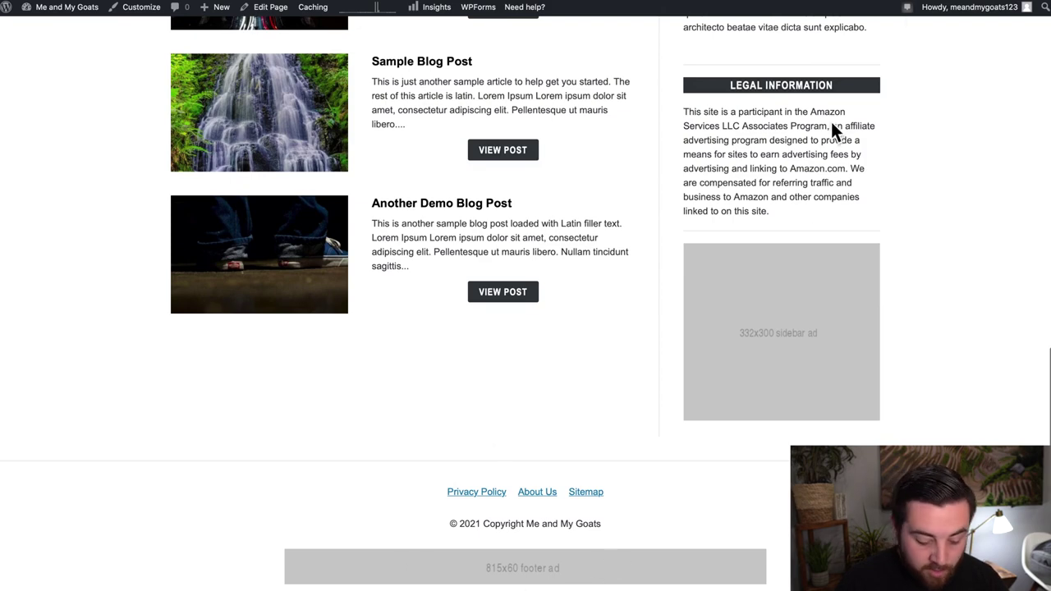
{"action": "left_click", "coordinate": [909, 7]}
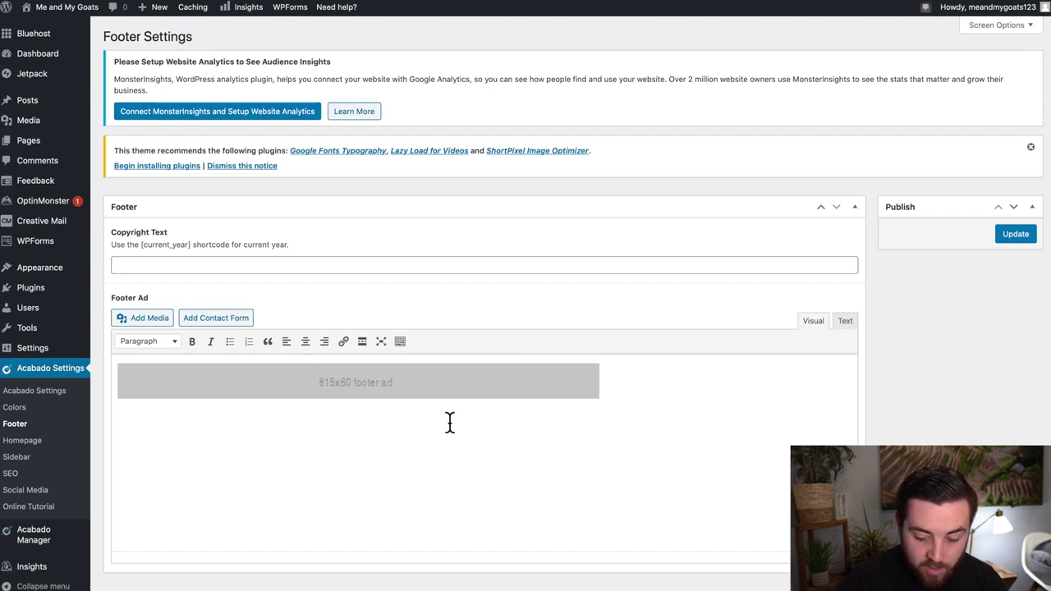
{"action": "left_click", "coordinate": [1006, 1]}
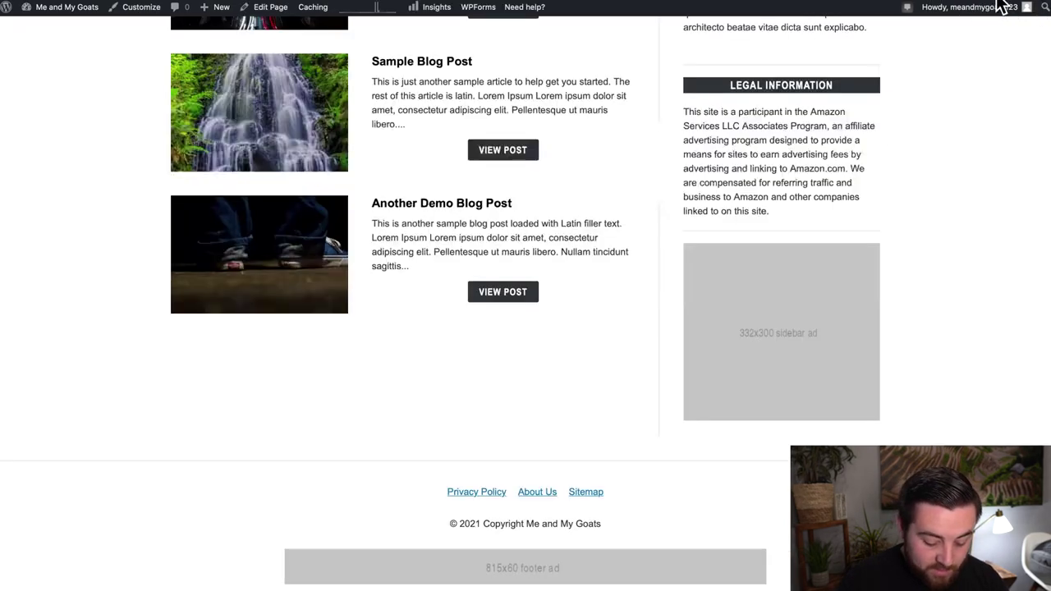
- Check the footer links and the expanded header menu on the live homepage, and return to the Footer settings
{"action": "left_click", "coordinate": [496, 579]}
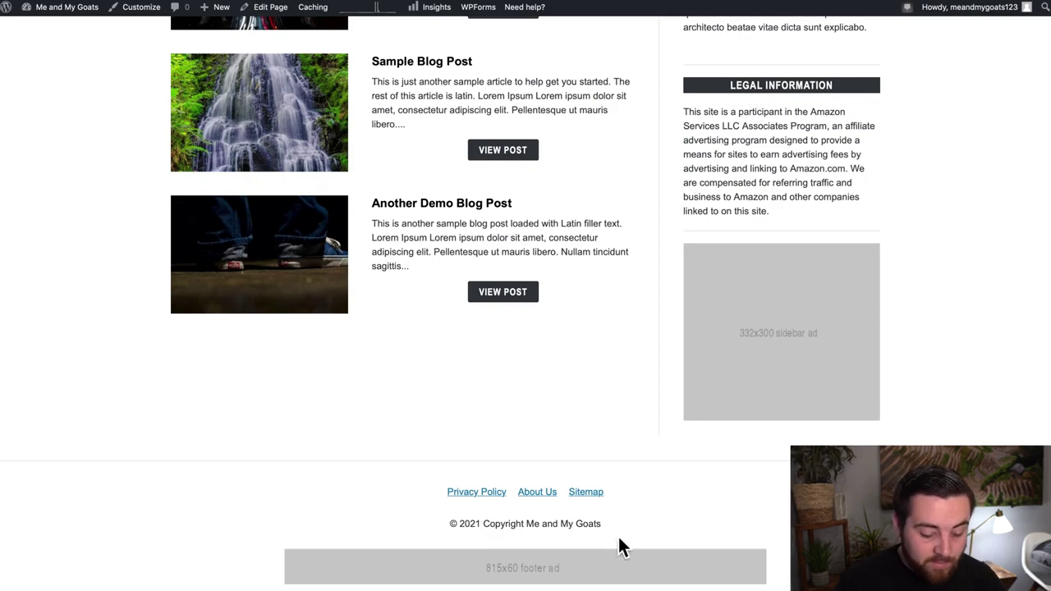
{"action": "scroll", "coordinate": [667, 479], "scroll_direction": "up", "scroll_amount": 20}
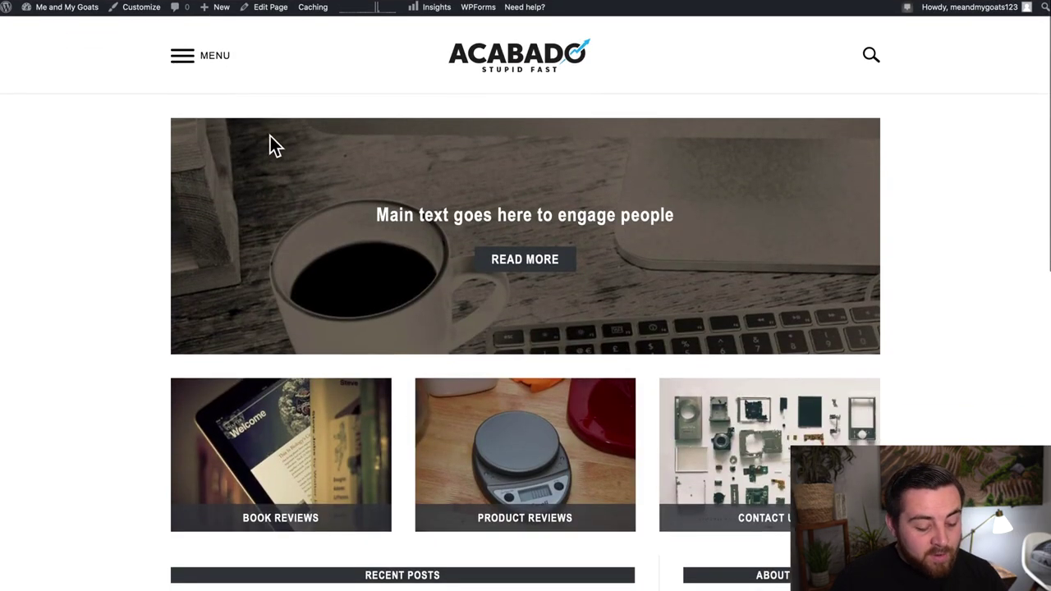
{"action": "left_click", "coordinate": [194, 57]}
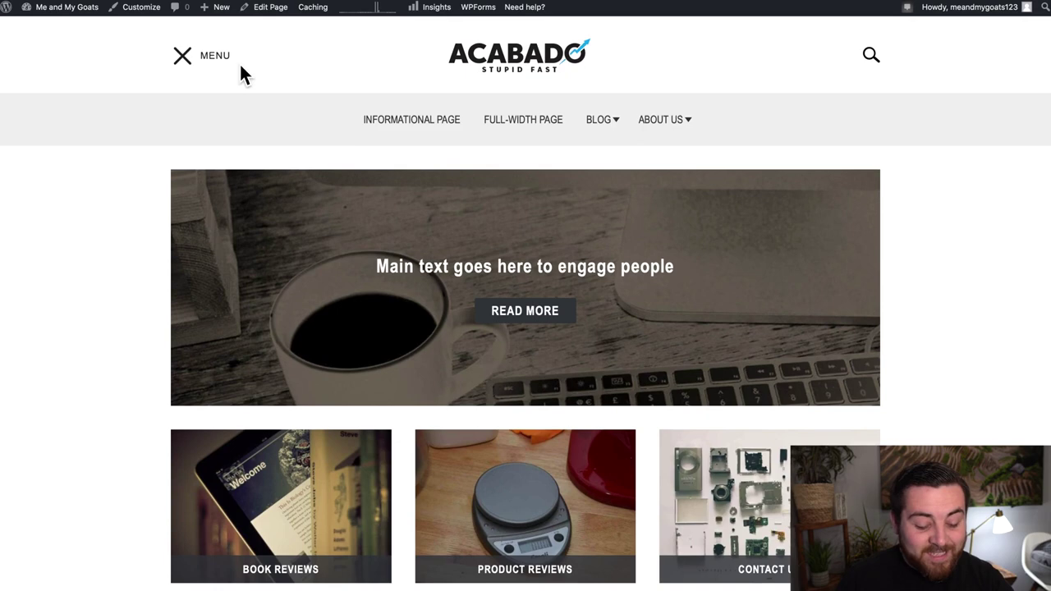
{"action": "mouse_move", "coordinate": [926, 9]}
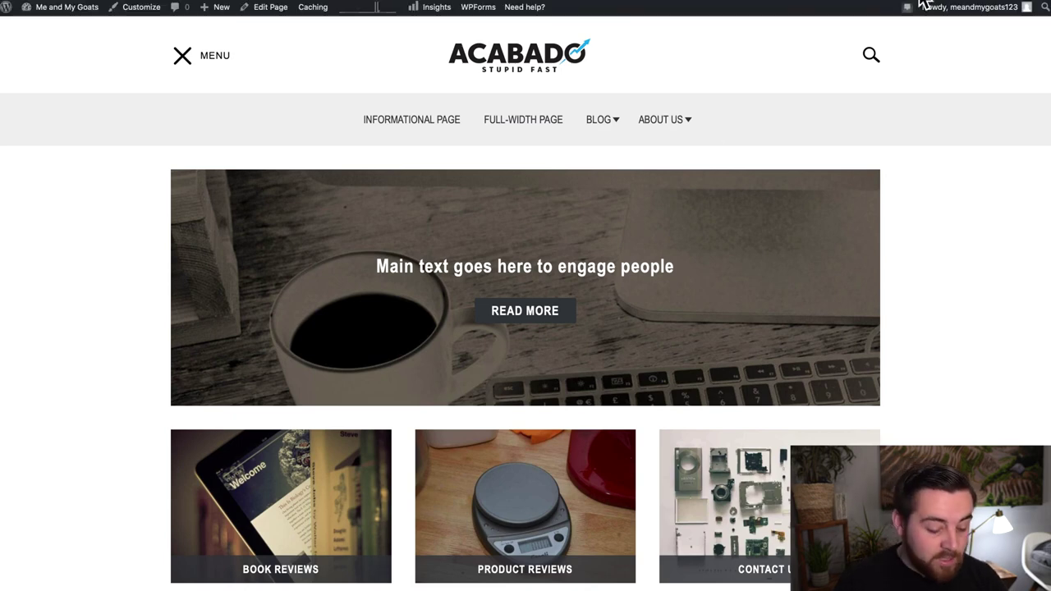
{"action": "left_click", "coordinate": [917, 4]}
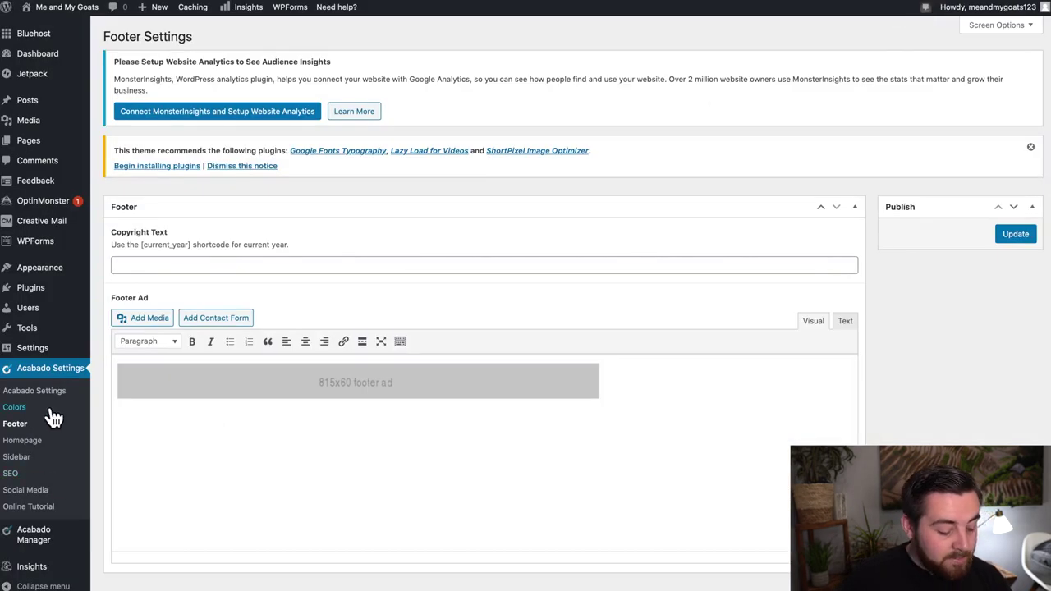
- Open the WordPress Menus settings and compare the footer menu's items with the footer links on the live homepage
{"action": "mouse_move", "coordinate": [41, 279]}
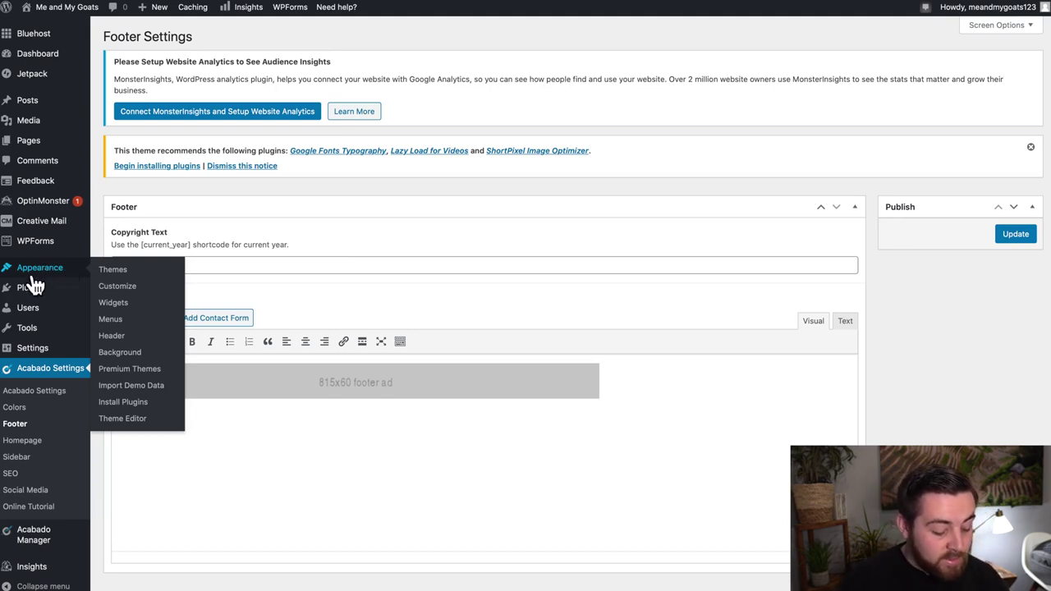
{"action": "left_click", "coordinate": [123, 320]}
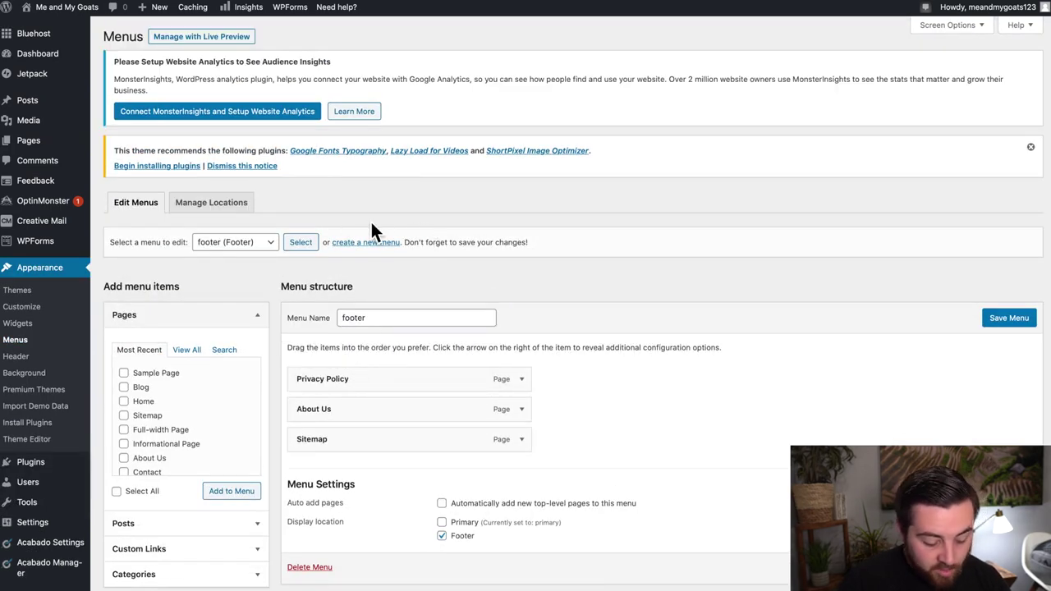
{"action": "scroll", "coordinate": [371, 230], "scroll_direction": "down", "scroll_amount": 1}
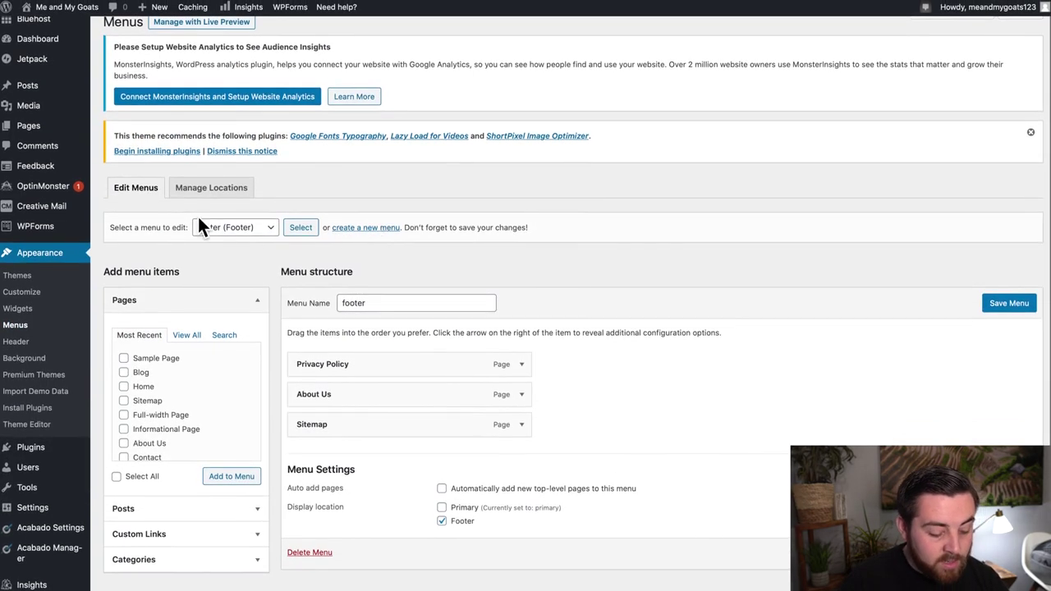
{"action": "left_click", "coordinate": [147, 192]}
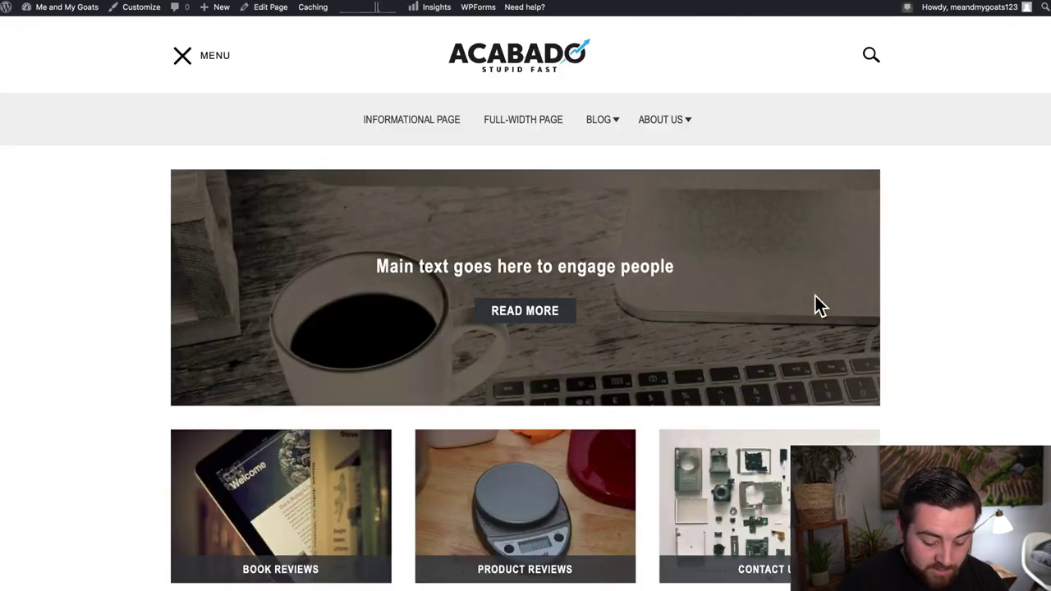
{"action": "scroll", "coordinate": [811, 312], "scroll_direction": "down", "scroll_amount": 15}
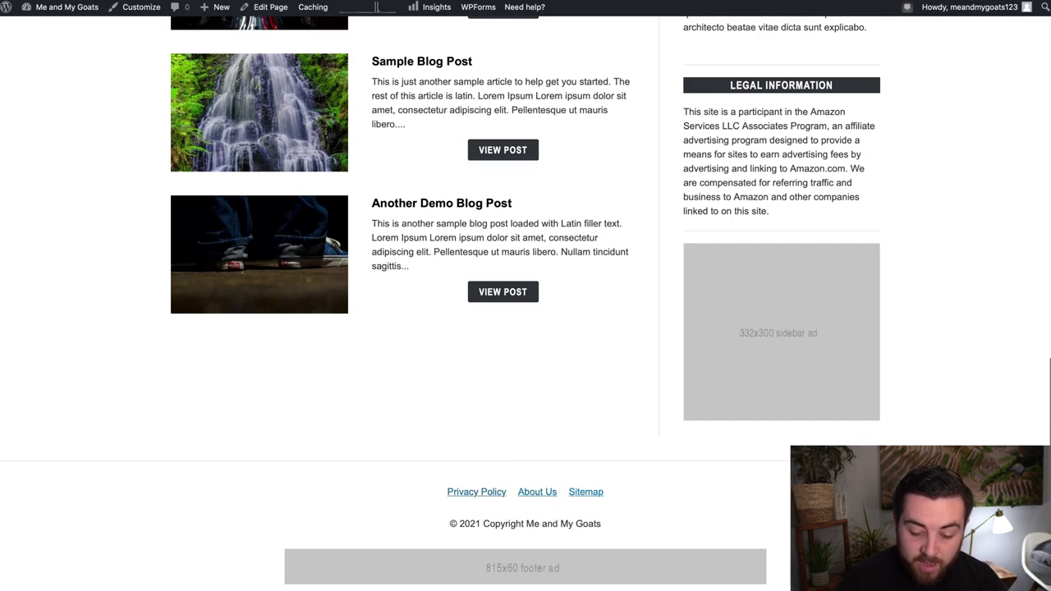
{"action": "key", "text": "ctrl+Tab"}
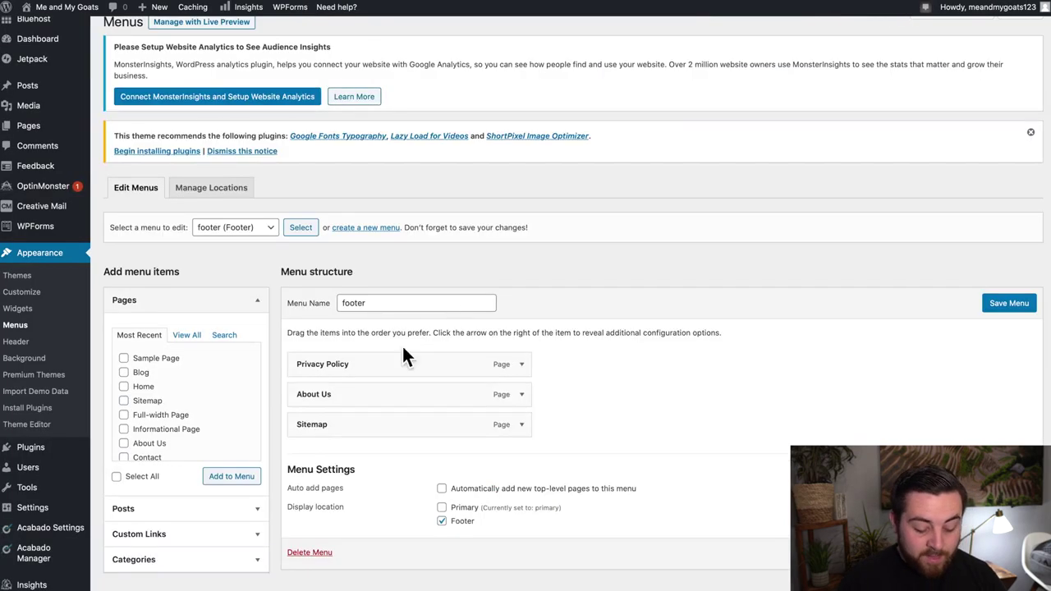
{"action": "left_click", "coordinate": [375, 375]}
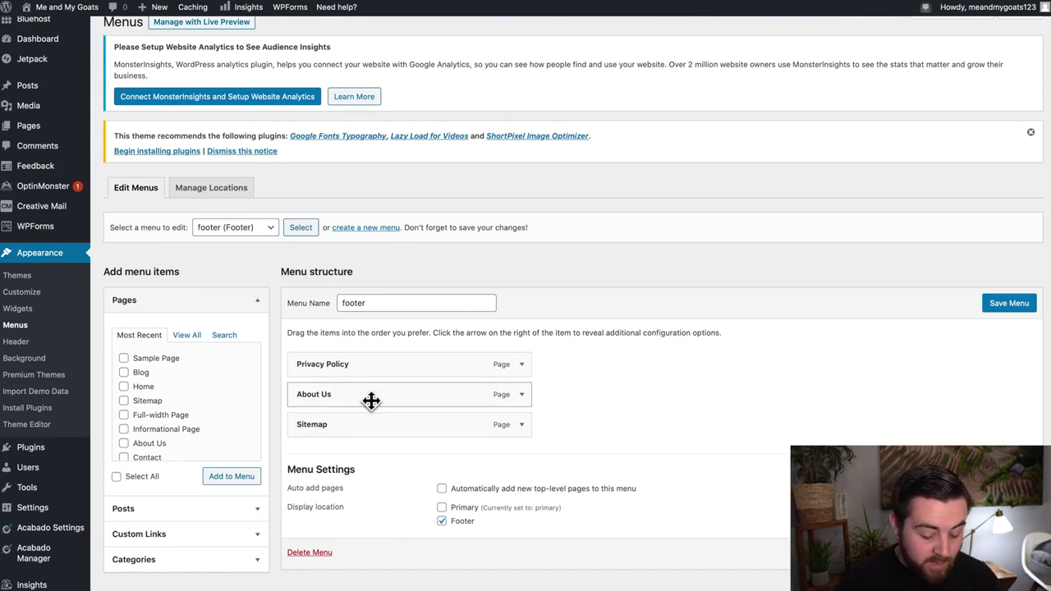
- Add the Contact page to the footer menu and save the menu
{"action": "scroll", "coordinate": [147, 381], "scroll_direction": "down", "scroll_amount": 1}
{"action": "scroll", "coordinate": [148, 383], "scroll_direction": "up", "scroll_amount": 2}
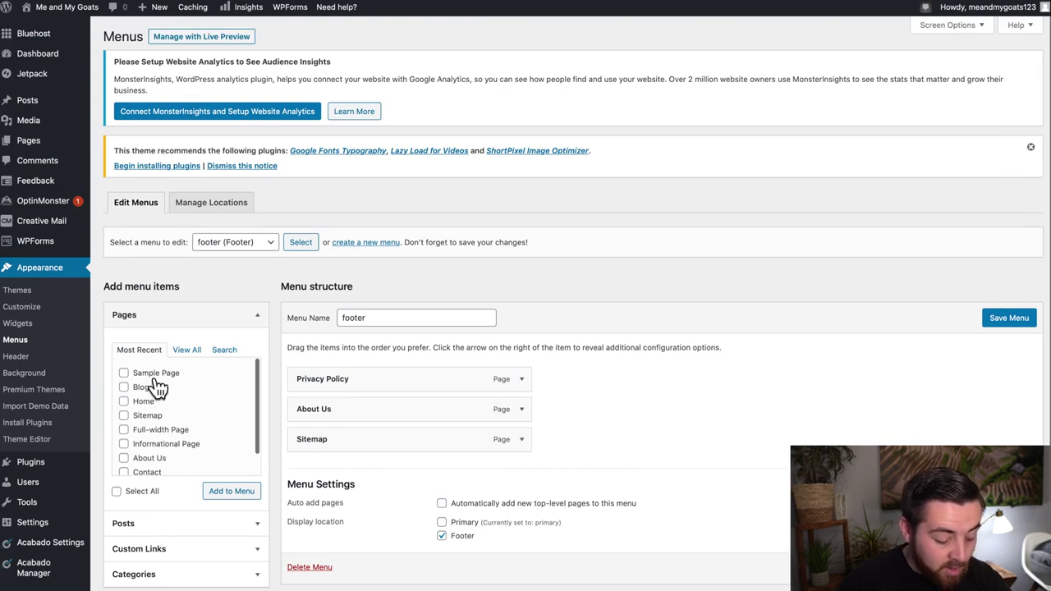
{"action": "scroll", "coordinate": [159, 429], "scroll_direction": "down", "scroll_amount": 3}
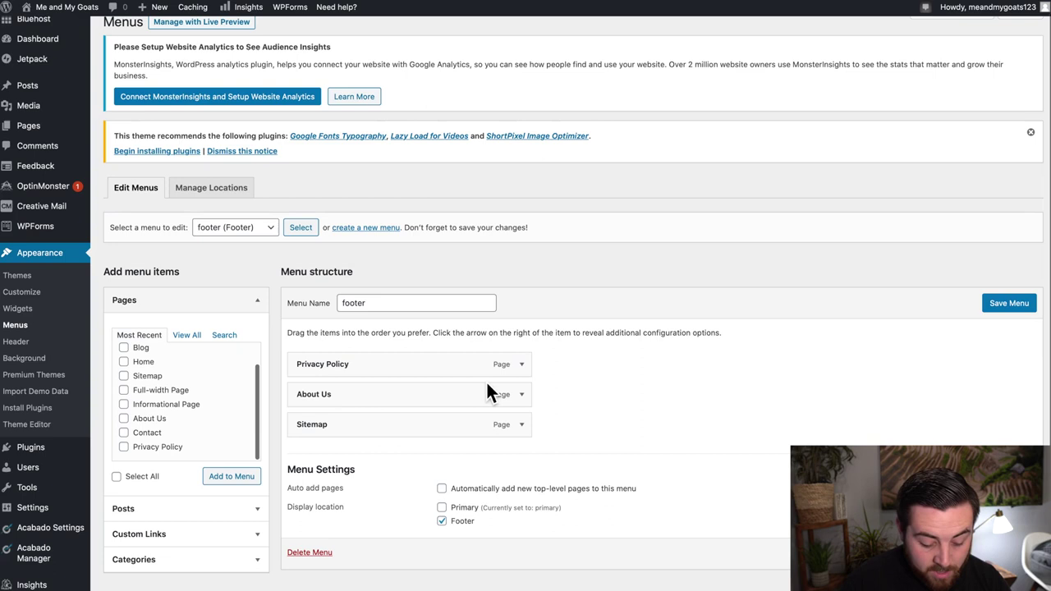
{"action": "left_click", "coordinate": [138, 437]}
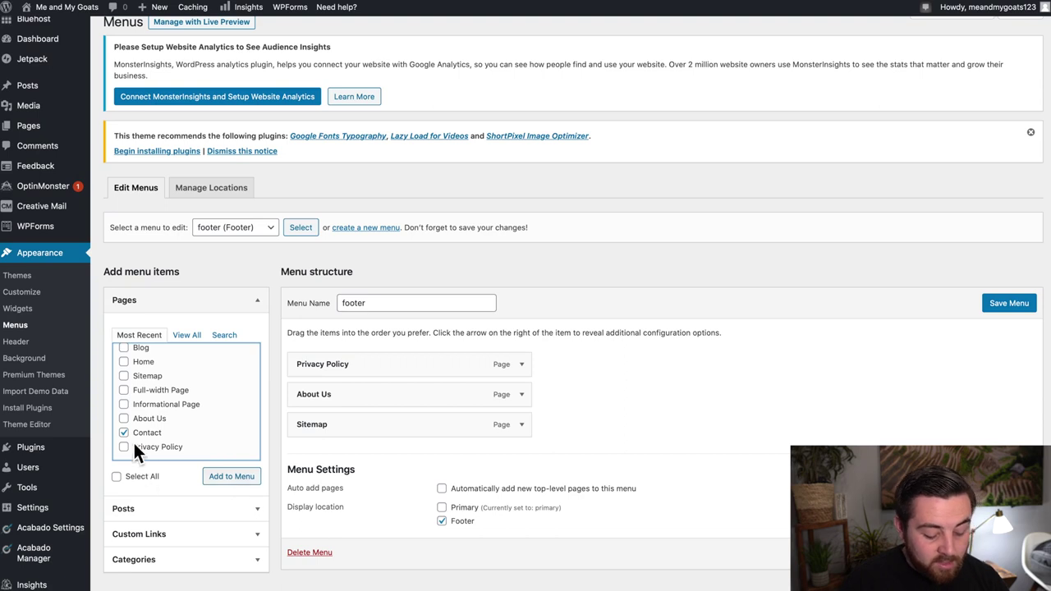
{"action": "left_click", "coordinate": [253, 483]}
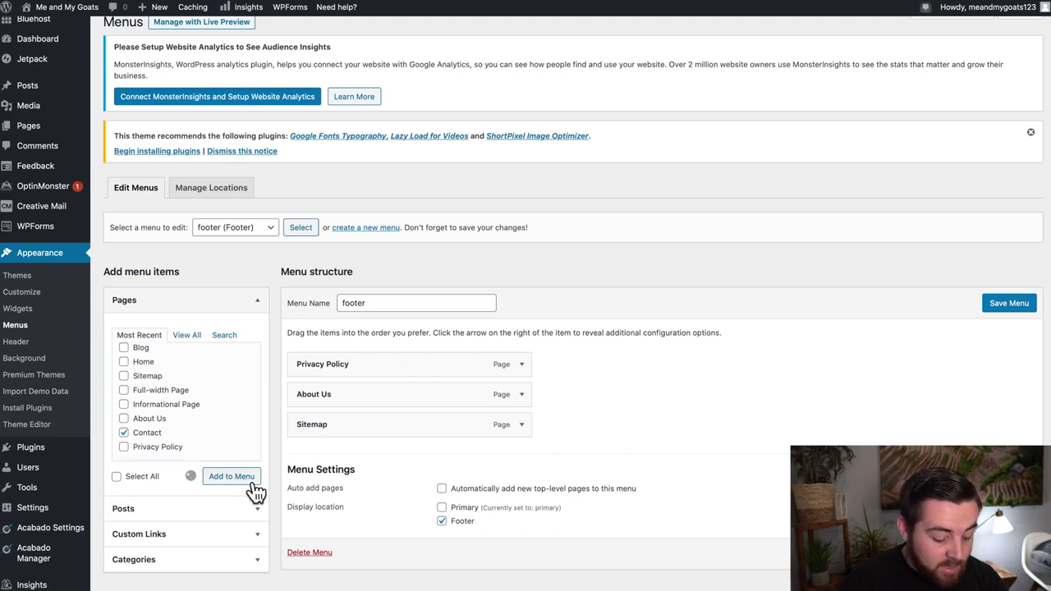
{"action": "scroll", "coordinate": [500, 457], "scroll_direction": "down", "scroll_amount": 1}
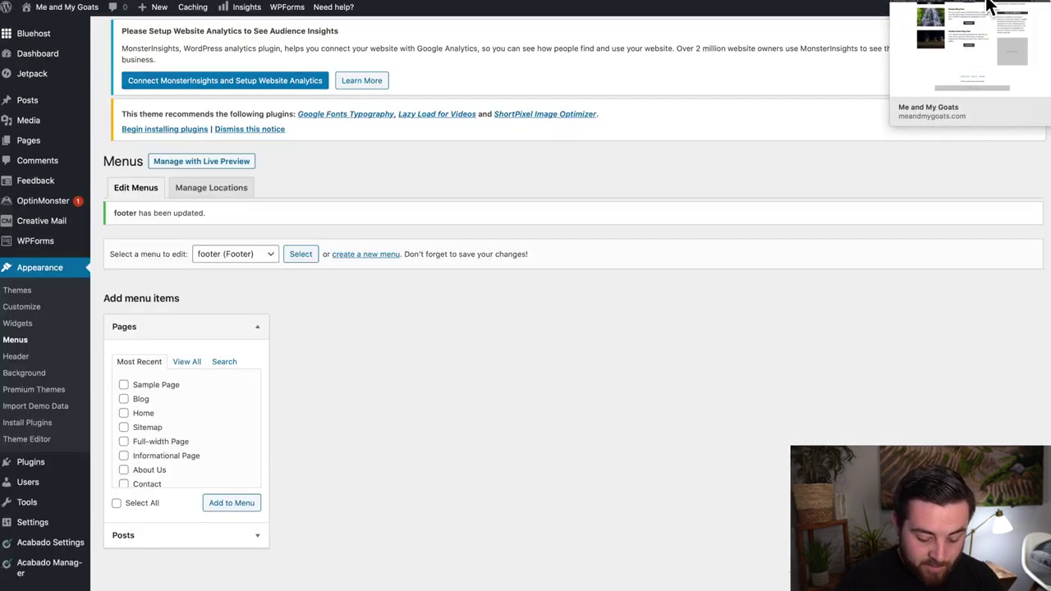
- Reload the live homepage to check its footer links, and return to the Menus settings
{"action": "left_click", "coordinate": [989, 5]}
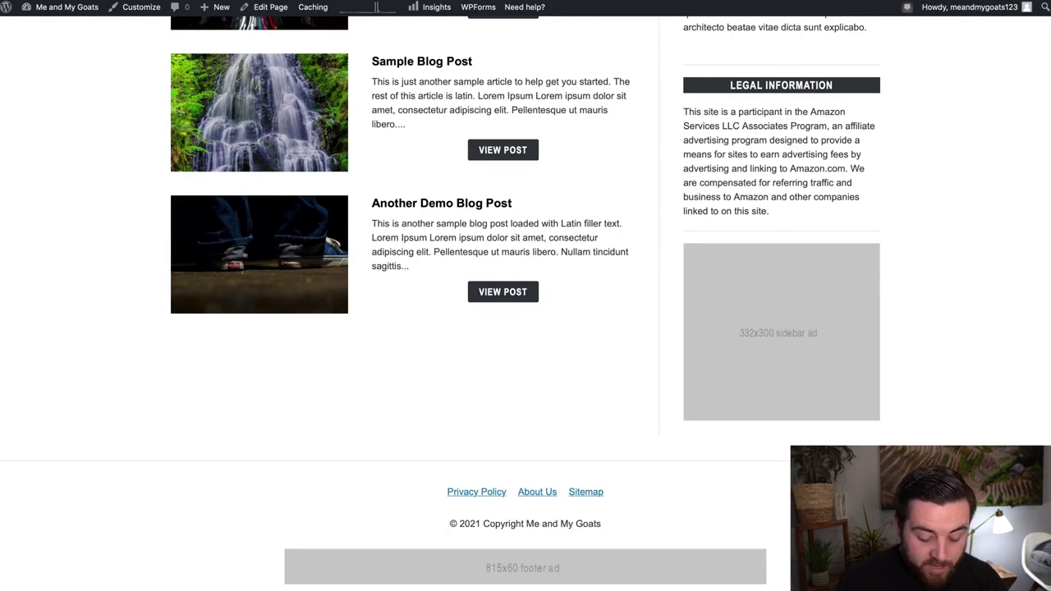
{"action": "key", "text": "super+r"}
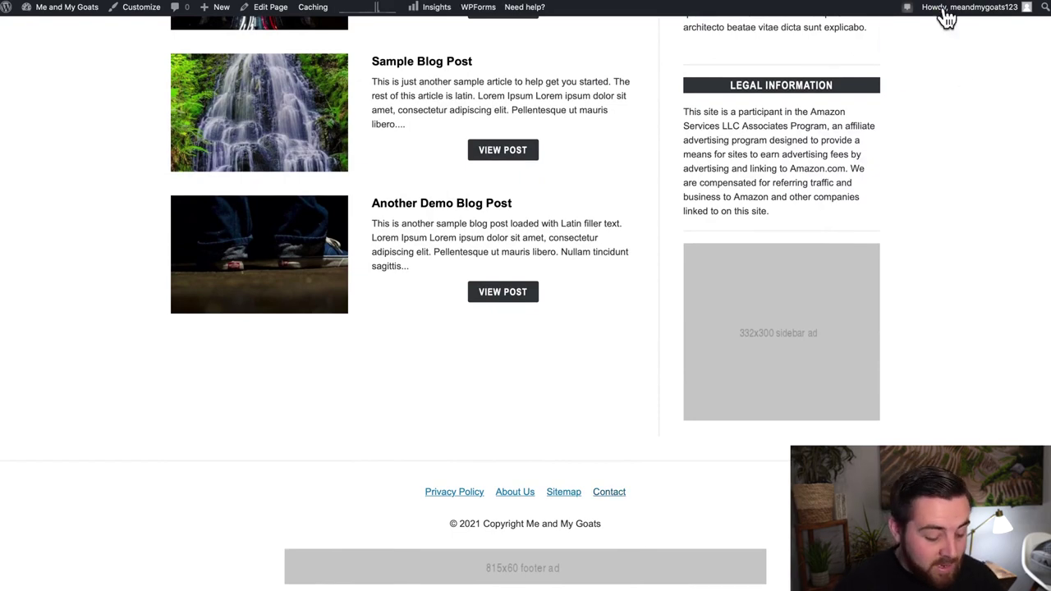
{"action": "left_click", "coordinate": [903, 5]}
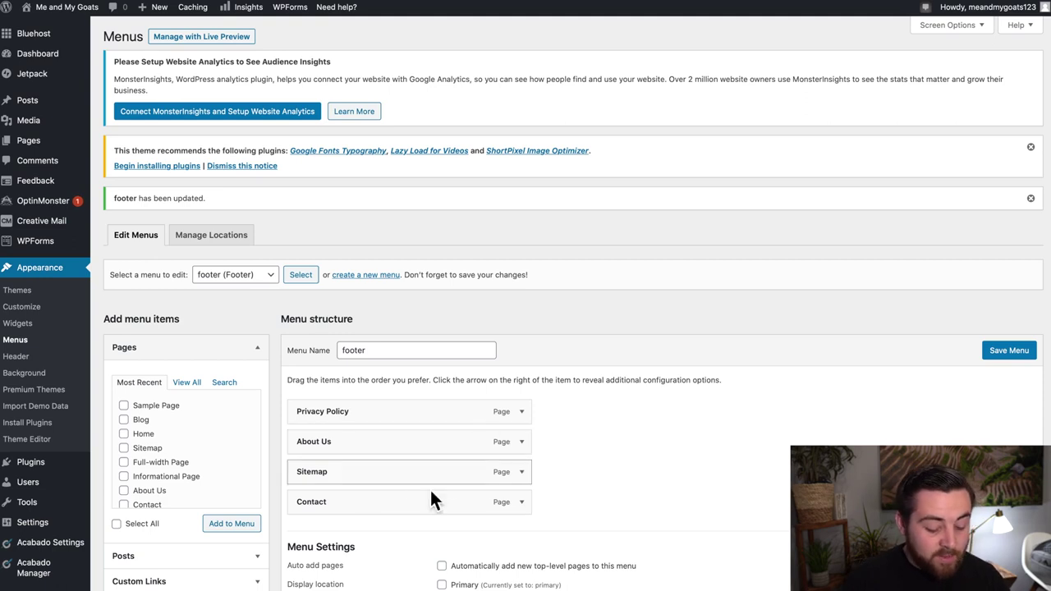
- Load the primary menu for editing and compare its items with the expanded header menu on the live homepage
{"action": "left_click", "coordinate": [271, 277]}
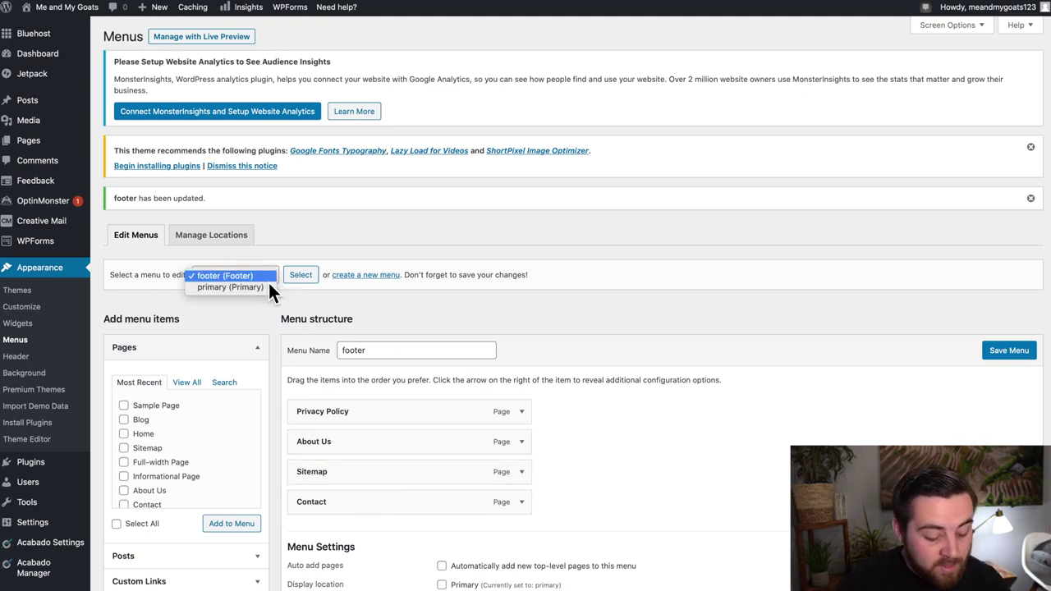
{"action": "left_click", "coordinate": [261, 289]}
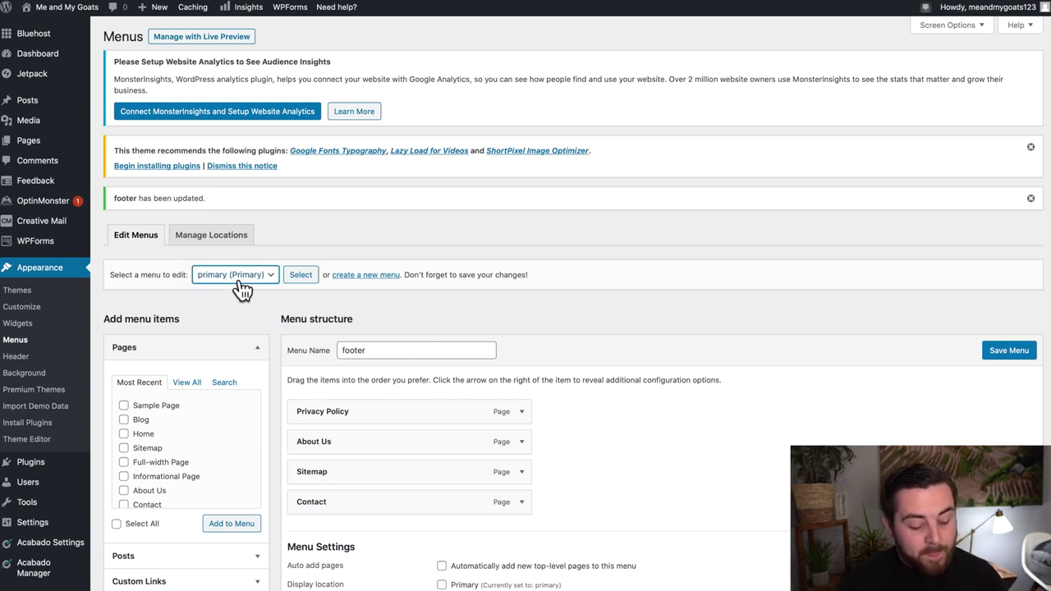
{"action": "left_click", "coordinate": [304, 281]}
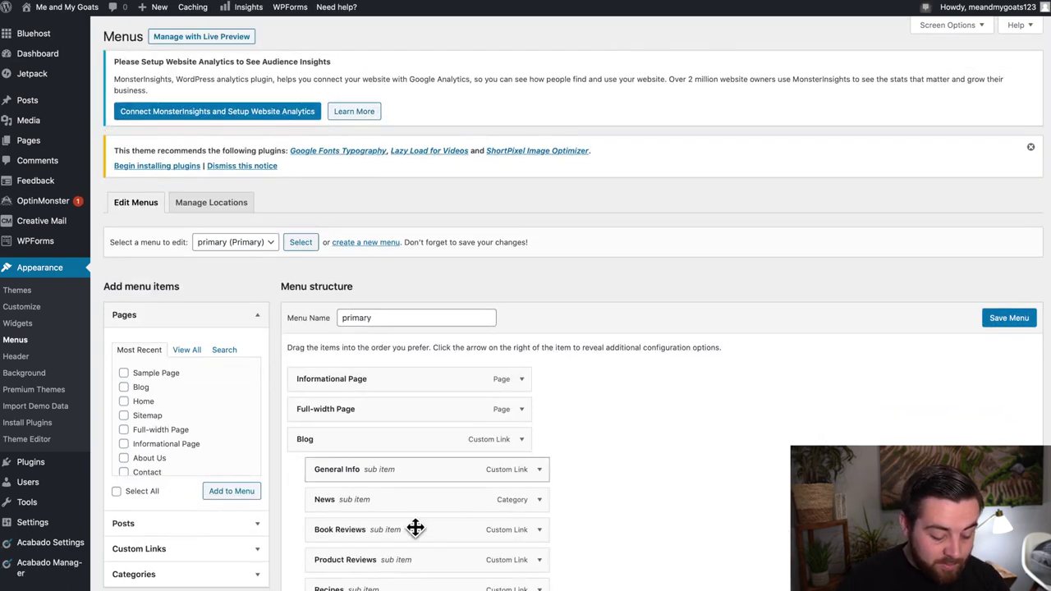
{"action": "scroll", "coordinate": [412, 513], "scroll_direction": "down", "scroll_amount": 4}
{"action": "scroll", "coordinate": [412, 519], "scroll_direction": "down", "scroll_amount": 1}
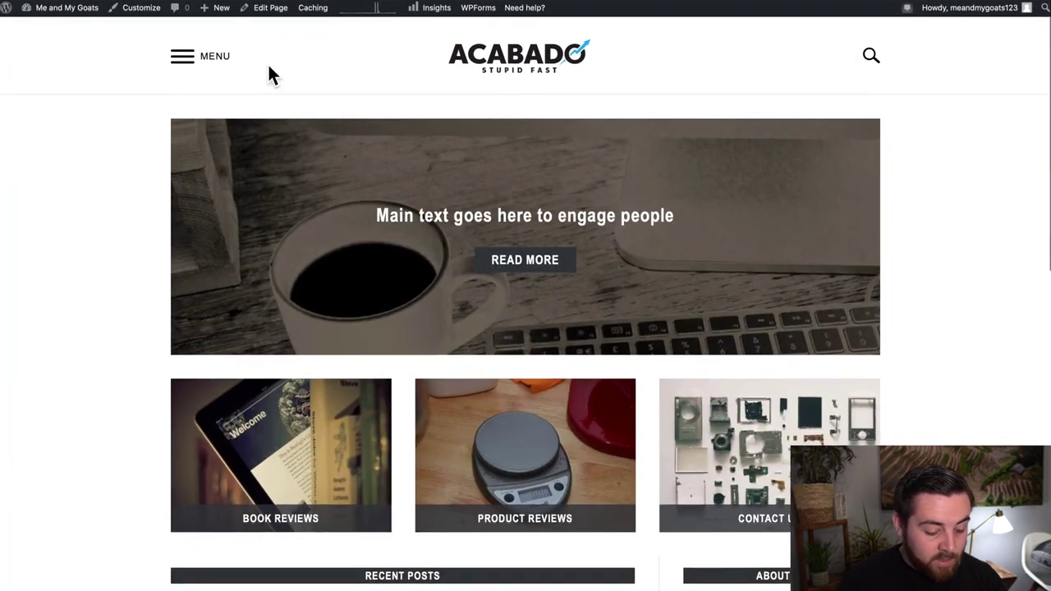
{"action": "left_click", "coordinate": [204, 72]}
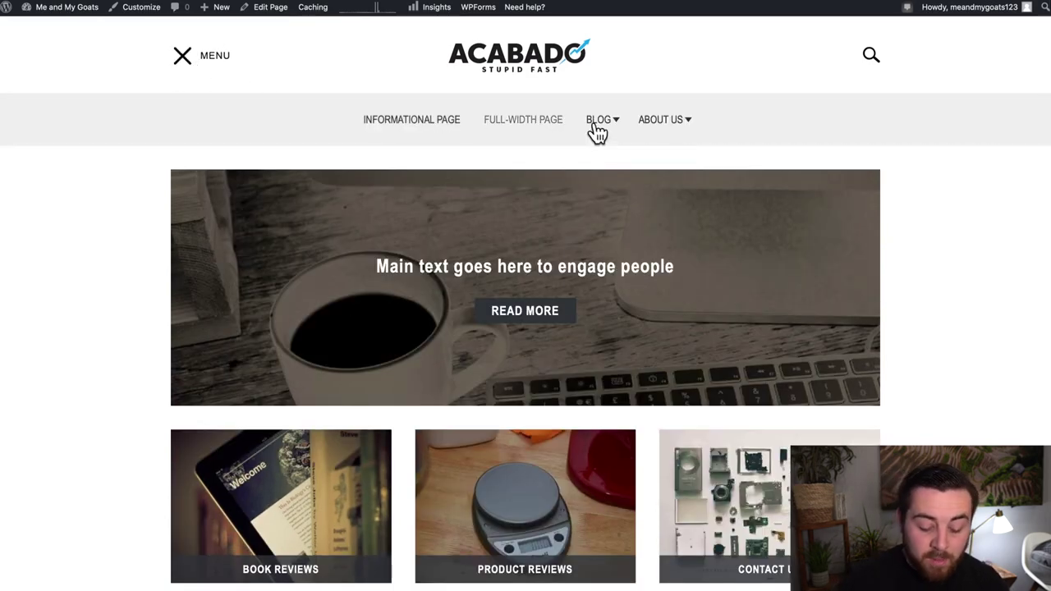
{"action": "mouse_move", "coordinate": [632, 133]}
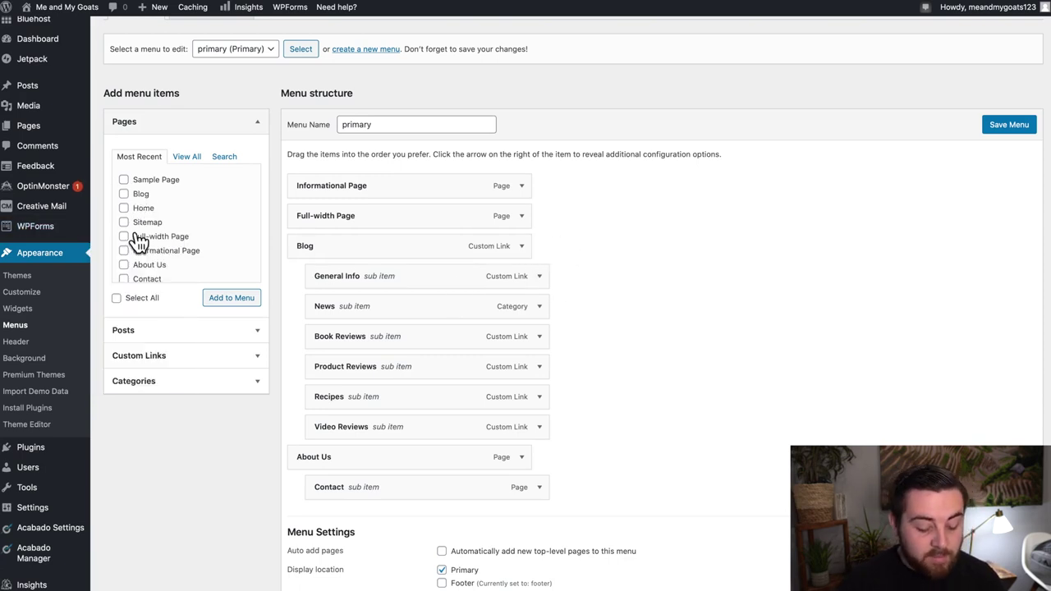
- Expand the General Info sub-item in the primary menu and examine its options and the Menu Settings
{"action": "left_click", "coordinate": [540, 277]}
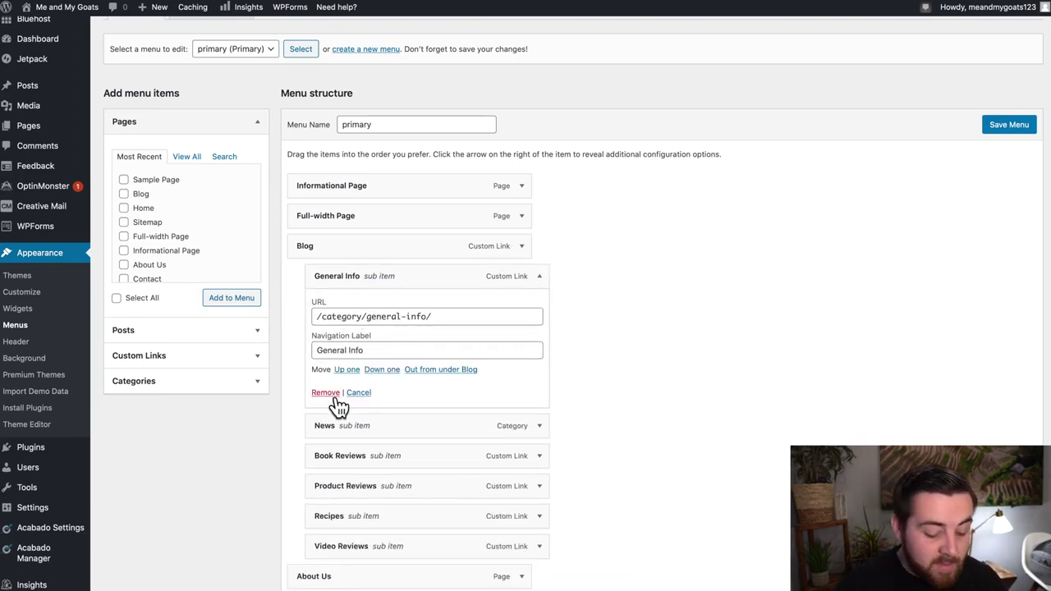
{"action": "left_click", "coordinate": [545, 280]}
{"action": "left_click", "coordinate": [545, 279]}
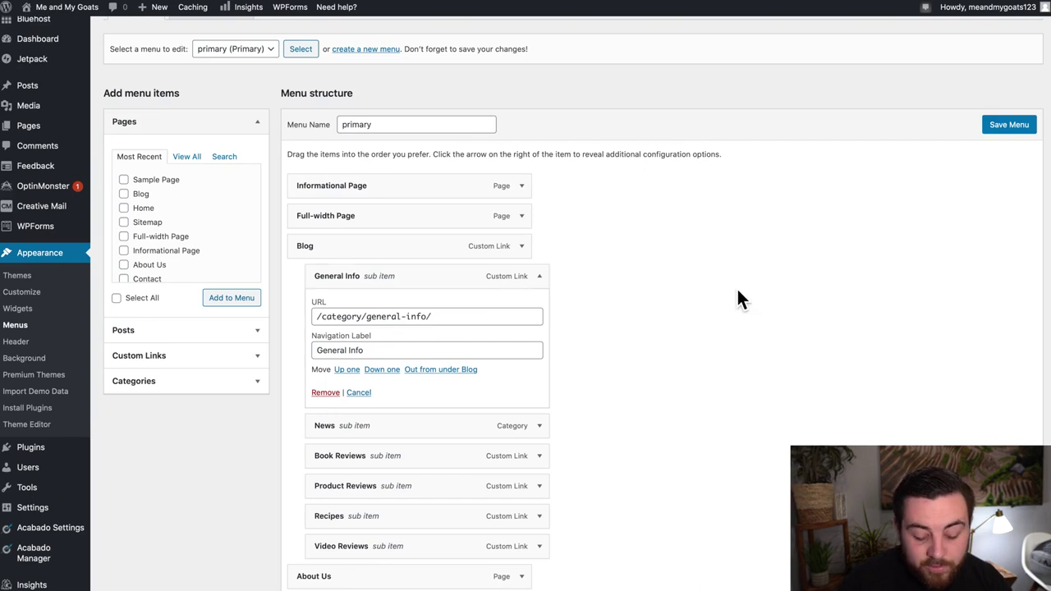
{"action": "scroll", "coordinate": [737, 291], "scroll_direction": "down", "scroll_amount": 3}
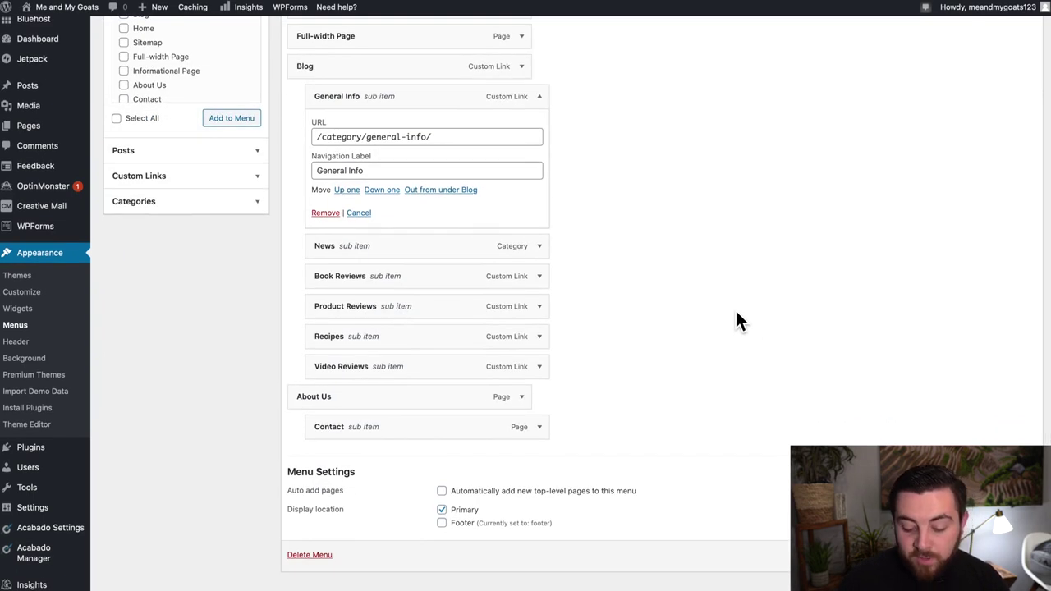
{"action": "scroll", "coordinate": [736, 313], "scroll_direction": "up", "scroll_amount": 3}
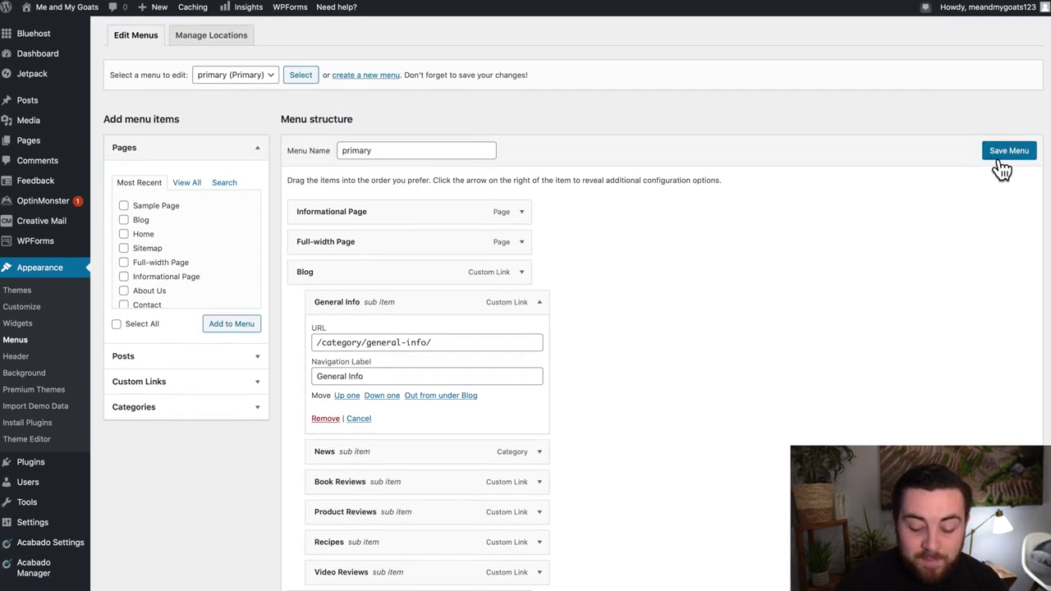